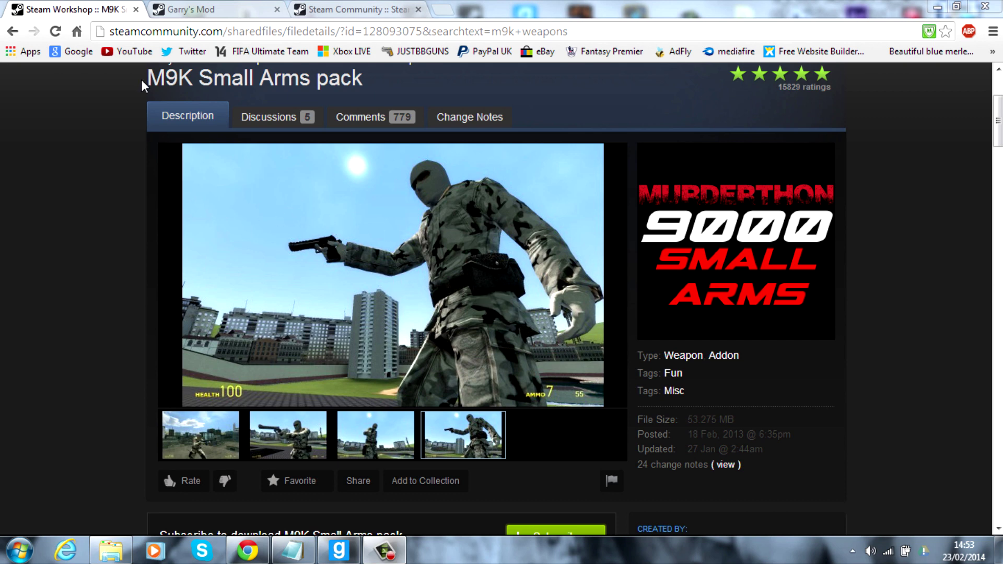
Subscribe to the M9K Small Arms pack, then go to Garry's Mod Workshop Collections
left_click_drag(147, 81, 362, 79)
left_click(396, 80)
scroll(545, 337, "down", 3)
left_click(561, 378)
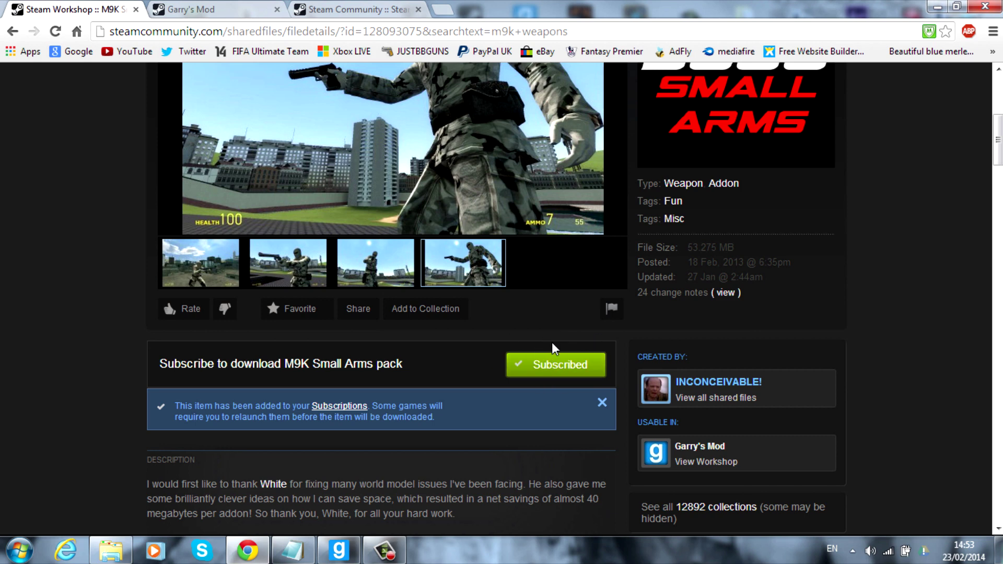
left_click(230, 9)
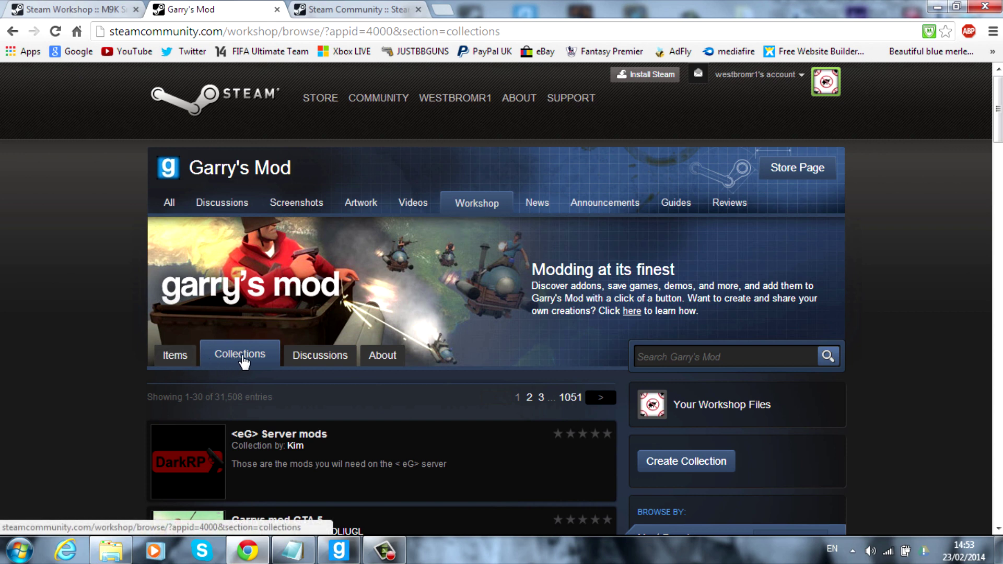
Start a new collection titled 'Youtube server'
left_click(682, 466)
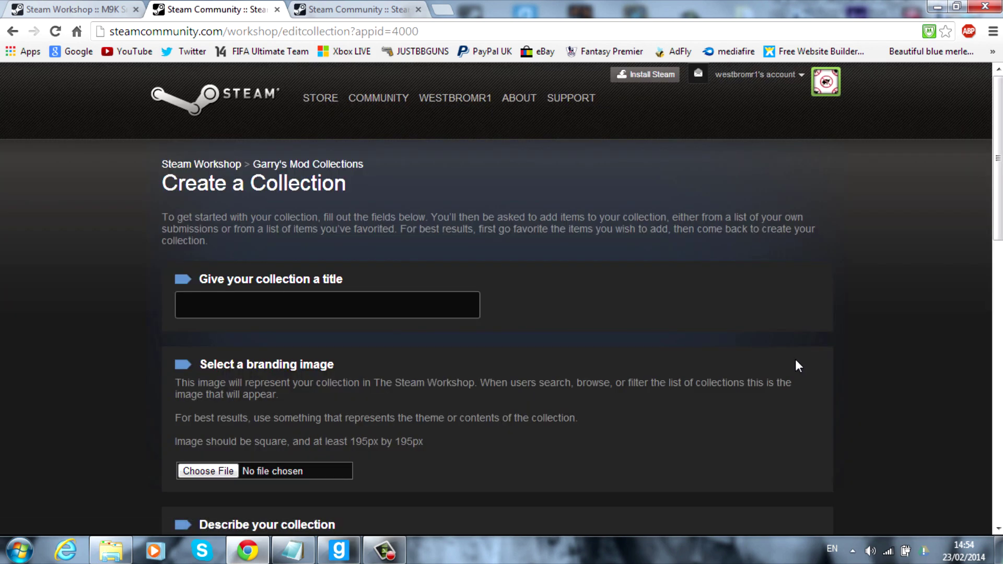
left_click(221, 302)
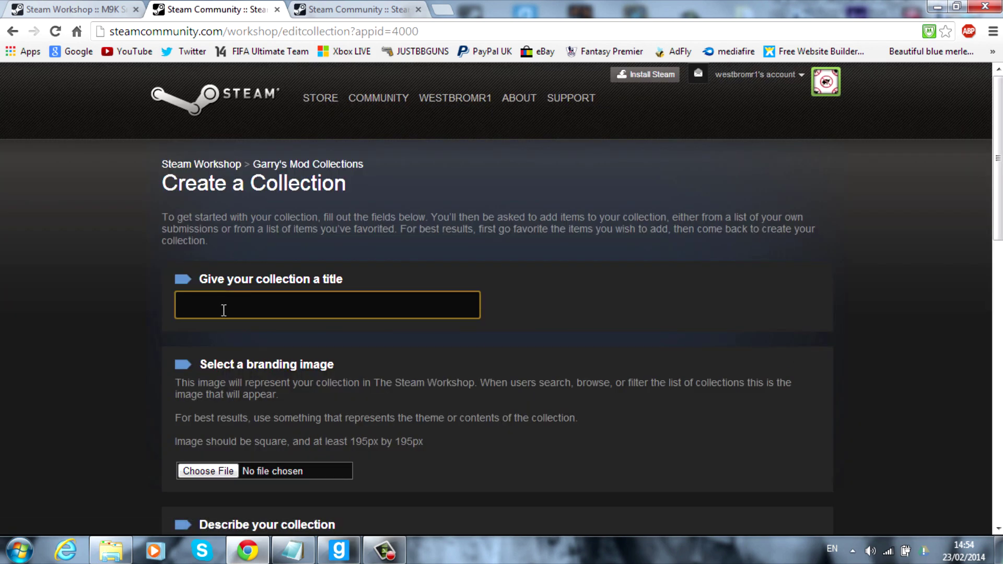
type("Y")
left_click(222, 327)
Set cooltext1437762125.png as the collection's branding image
left_click(226, 477)
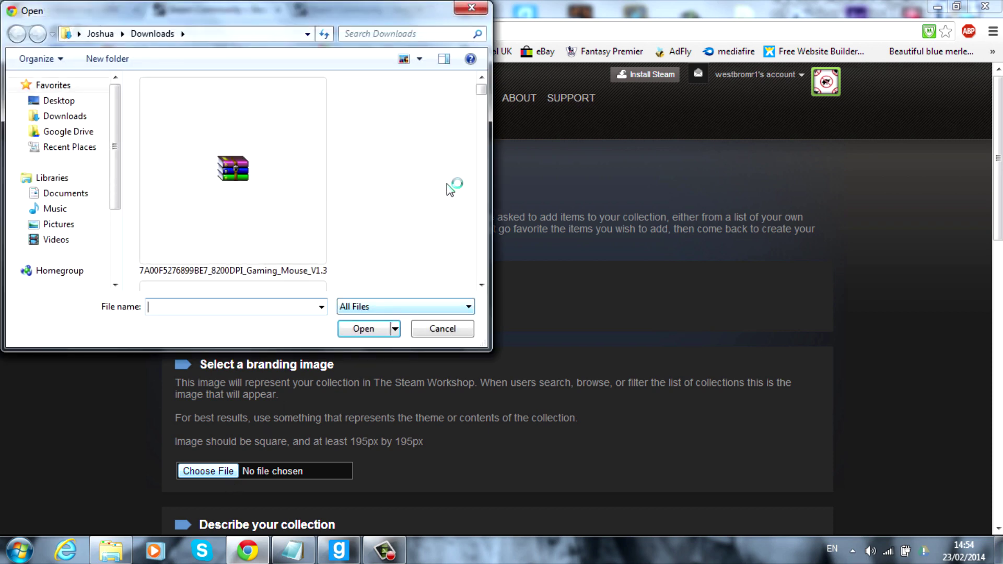
left_click_drag(481, 93, 488, 119)
left_click(300, 156)
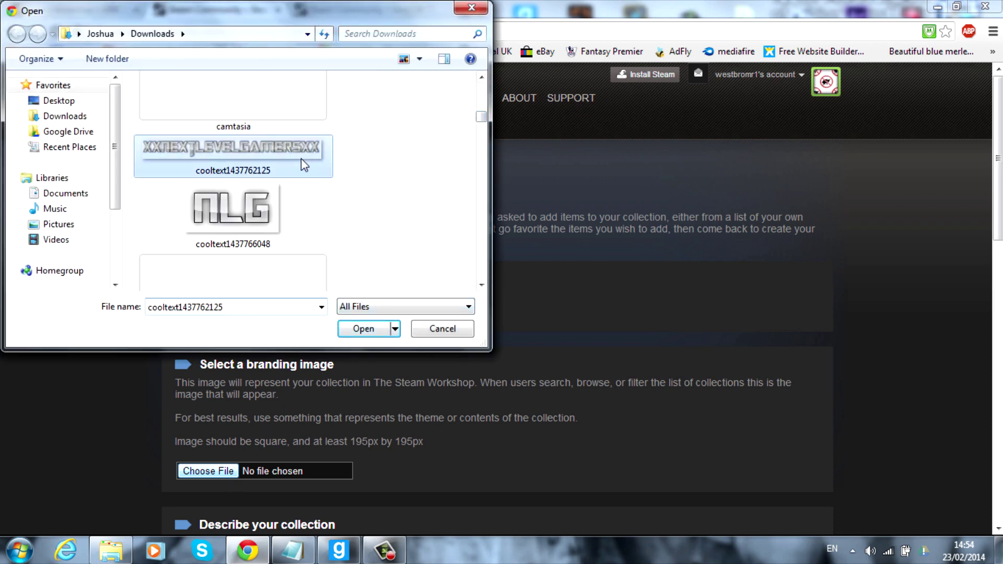
left_click(363, 330)
Tag the collection with the Addon category
scroll(363, 482, "down", 7)
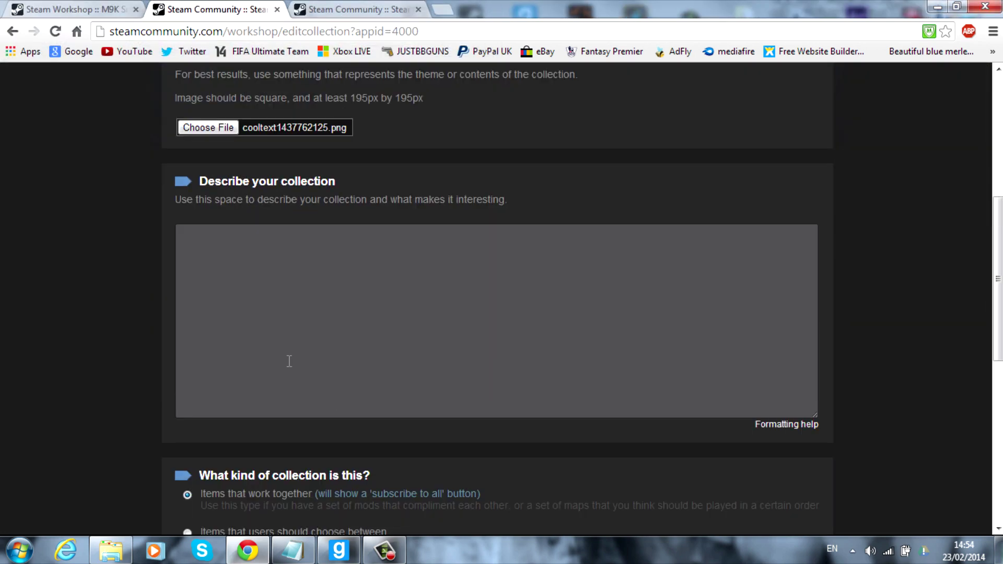
left_click(256, 267)
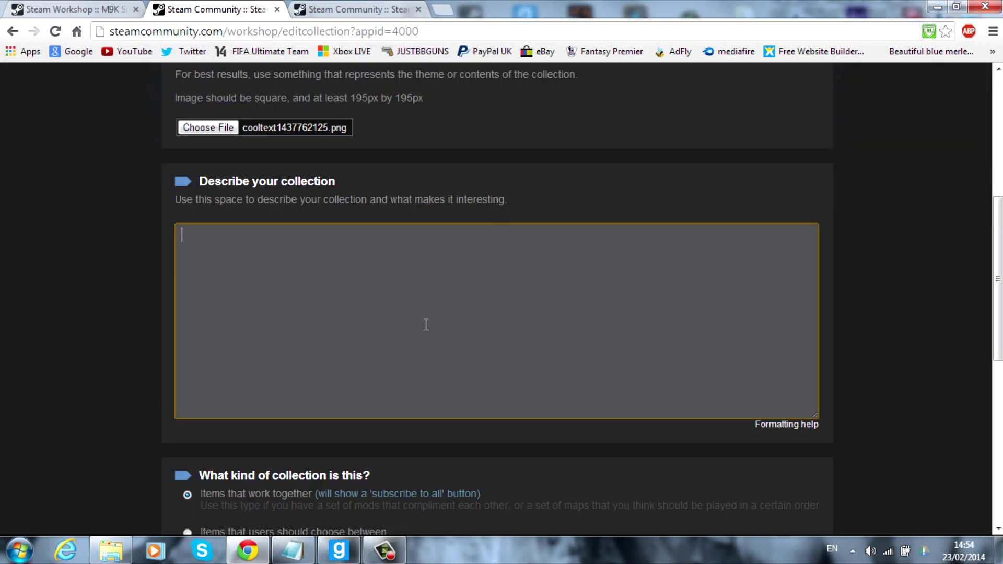
scroll(414, 327, "down", 3)
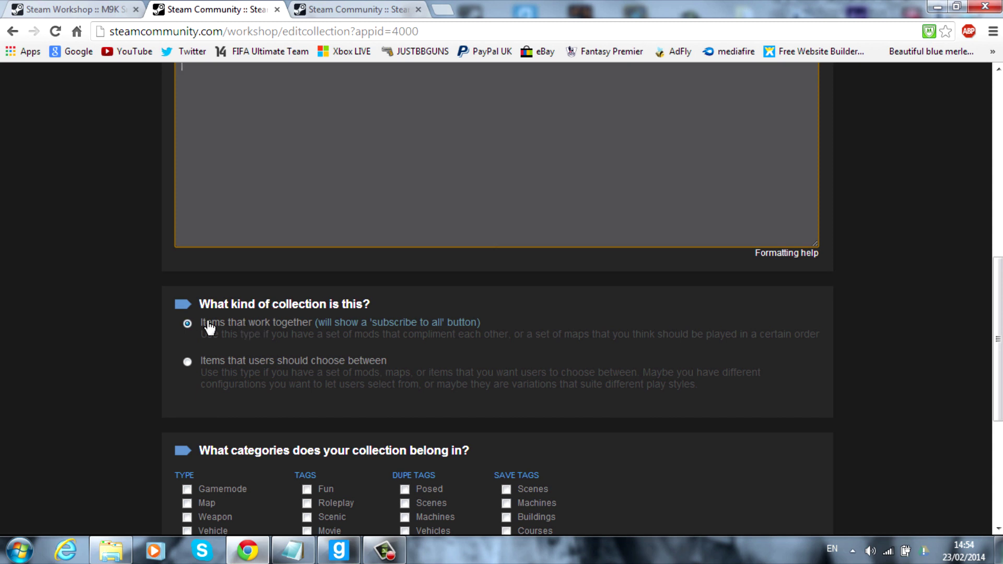
scroll(255, 497, "down", 3)
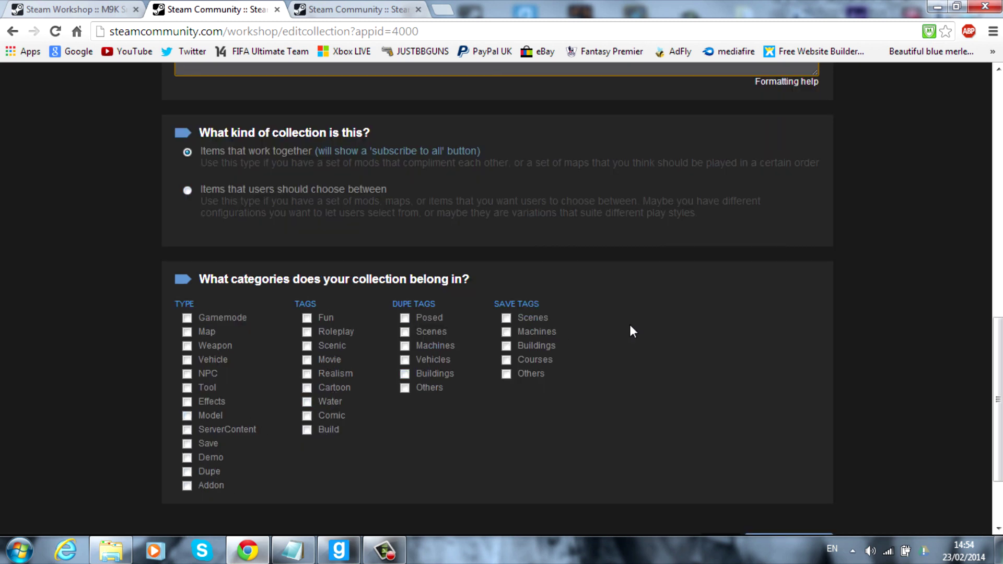
left_click(199, 486)
scroll(200, 484, "down", 2)
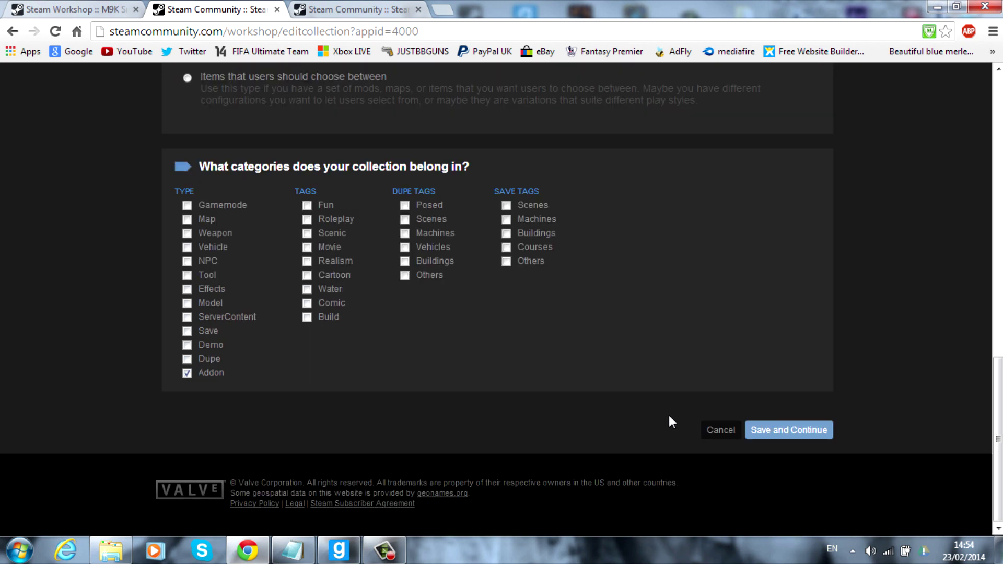
Add the M9K Small Arms pack from Subscribed Items to Youtube server and save the contents
left_click(771, 438)
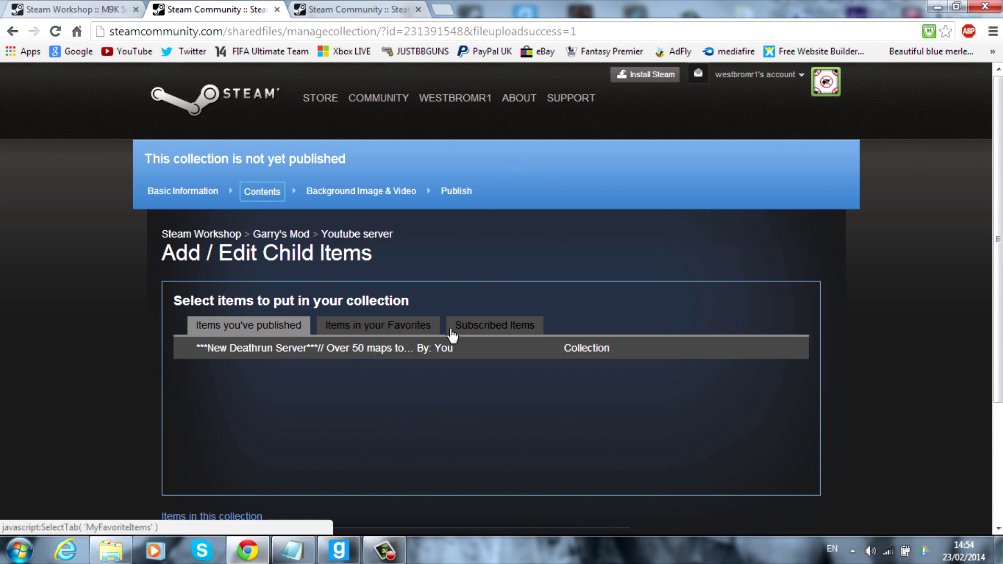
left_click(496, 329)
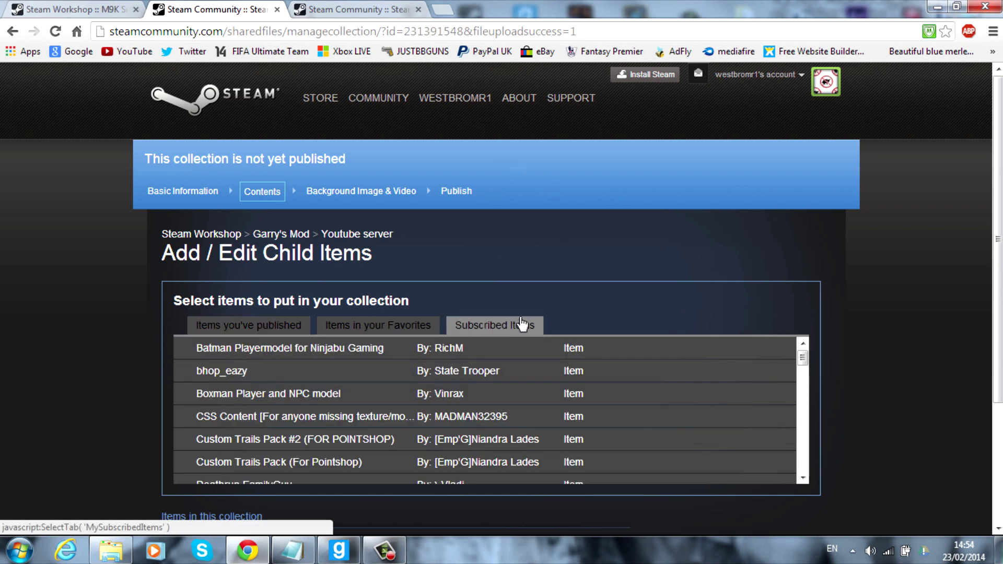
left_click(250, 328)
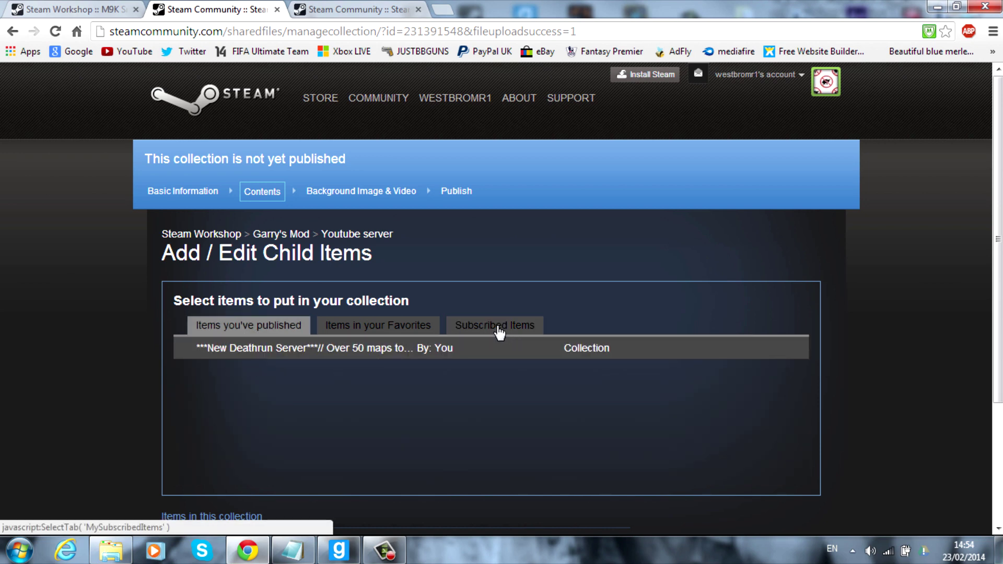
left_click(500, 329)
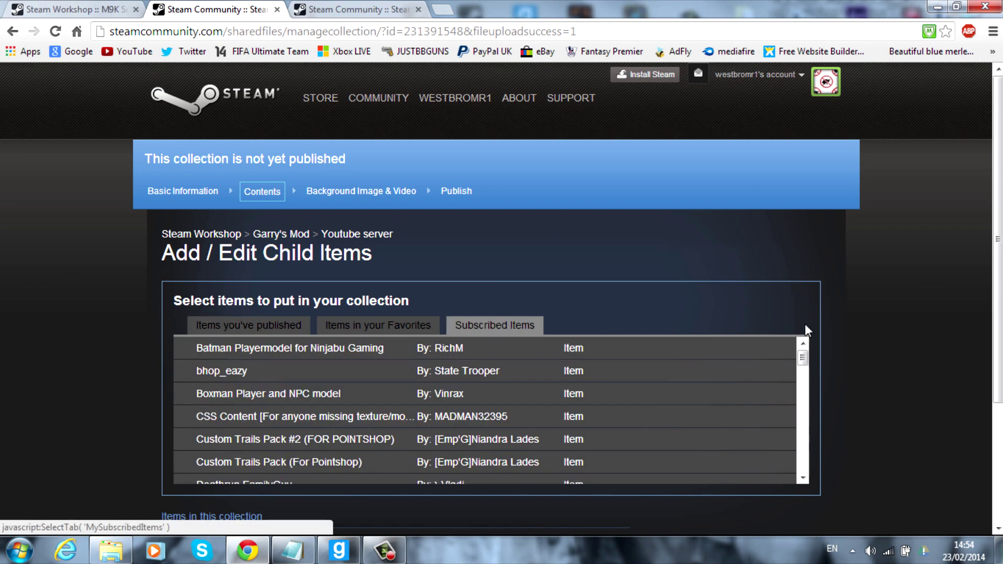
left_click_drag(803, 355, 807, 407)
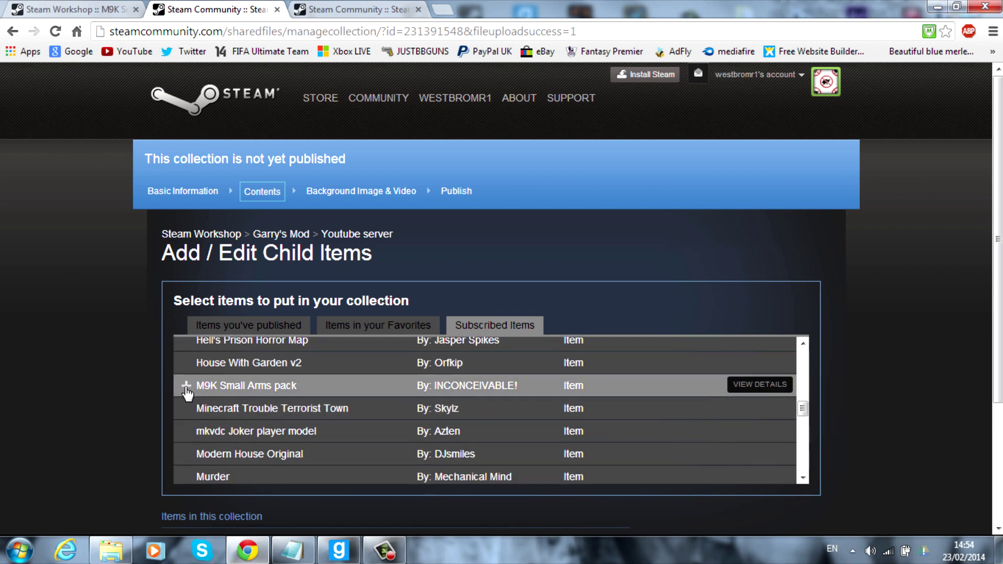
left_click(186, 386)
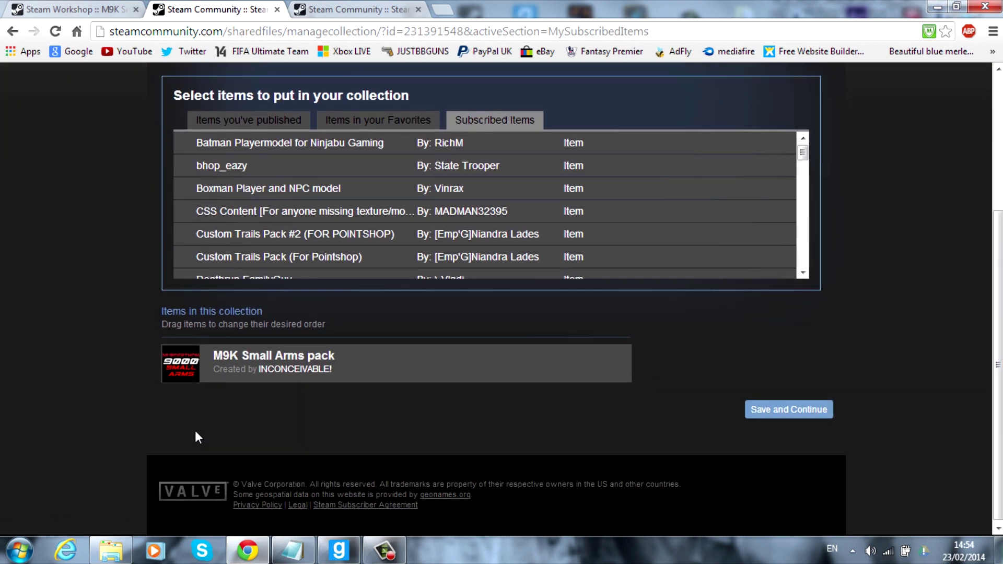
left_click(779, 413)
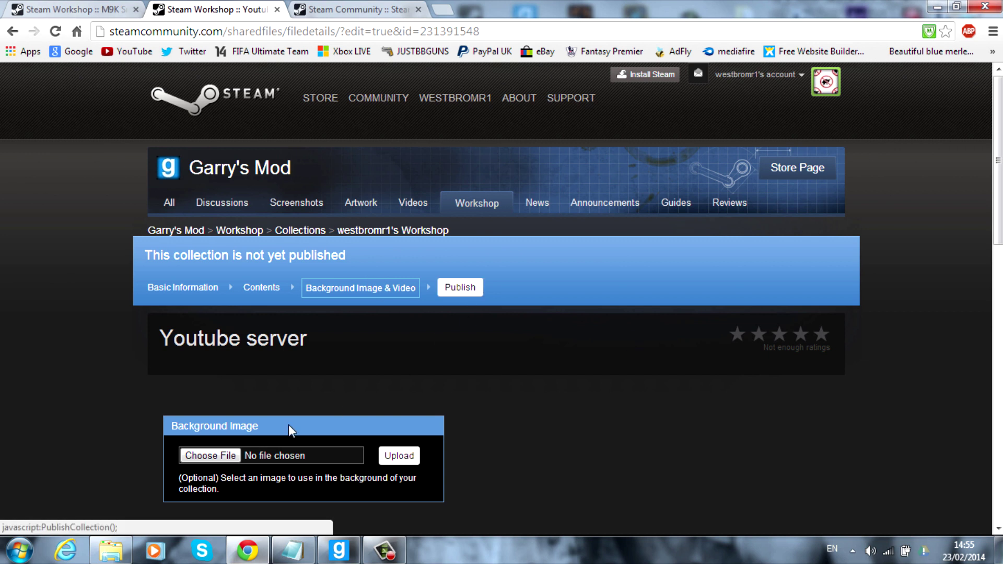
Publish the Youtube server collection and confirm its page lists only the M9K Small Arms pack
left_click(462, 294)
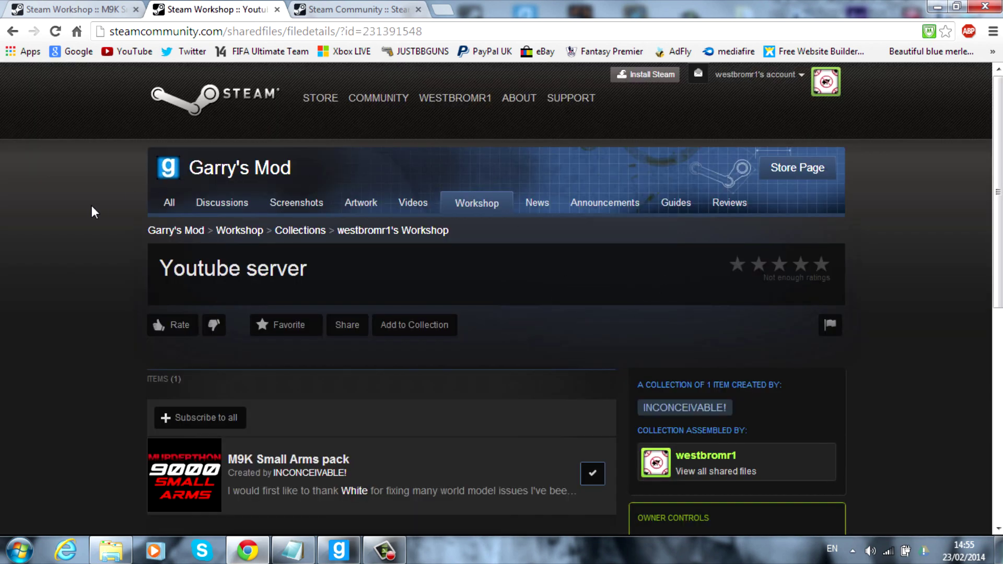
scroll(465, 179, "down", 10)
scroll(194, 212, "up", 10)
mouse_move(230, 472)
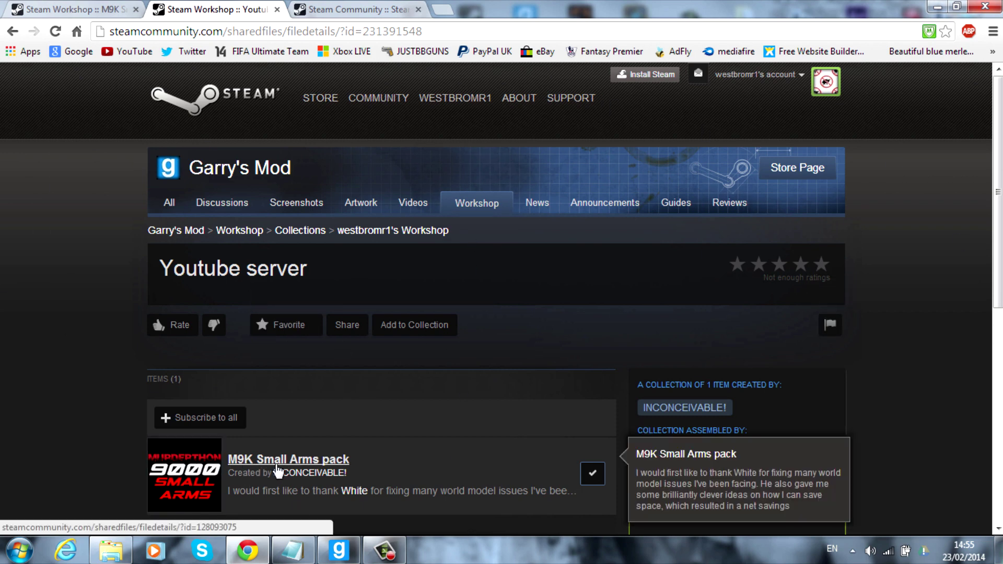
scroll(305, 418, "down", 3)
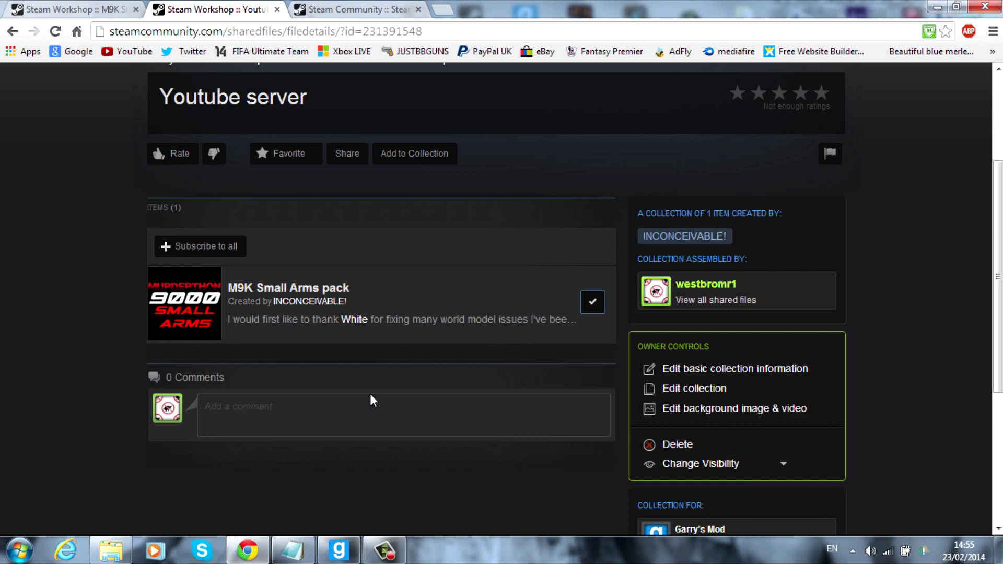
mouse_move(387, 344)
scroll(387, 343, "up", 3)
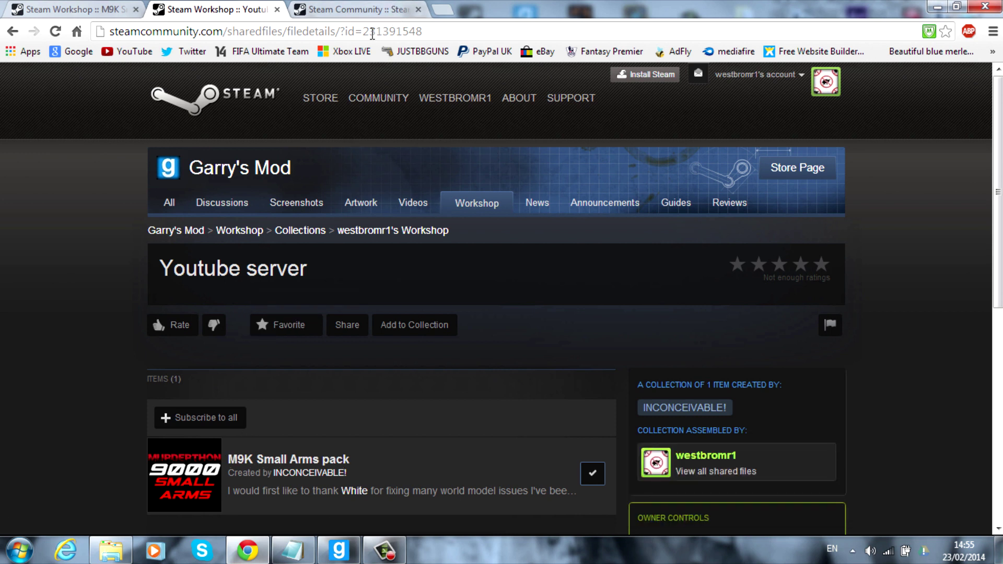
Copy collection ID 231391548 from the URL and paste it over WORKSHOPID in the notes
left_click_drag(367, 32, 435, 32)
key("ctrl+c")
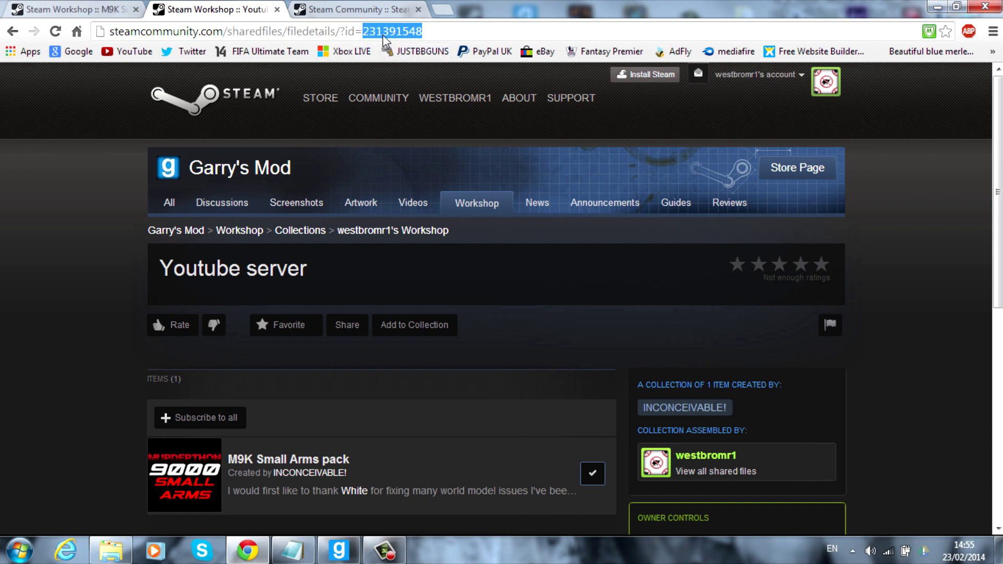
left_click(293, 550)
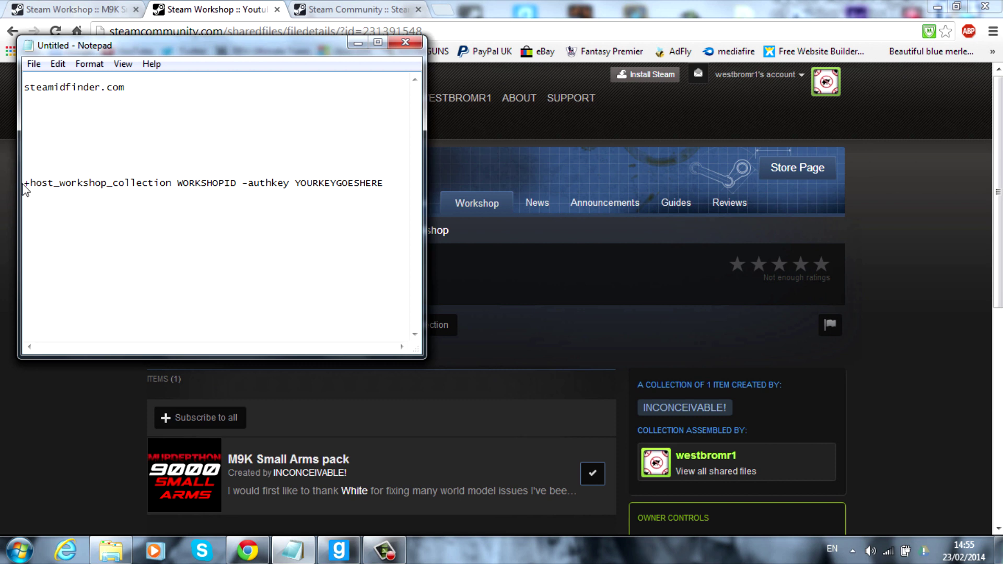
mouse_move(26, 184)
left_mouse_down()
mouse_move(381, 186)
mouse_move(24, 185)
left_mouse_up()
key("BackSpace")
key("BackSpace")
key("BackSpace")
key("BackSpace")
key("BackSpace")
key("BackSpace")
key("BackSpace")
key("BackSpace")
key("BackSpace")
key("BackSpace")
key("BackSpace")
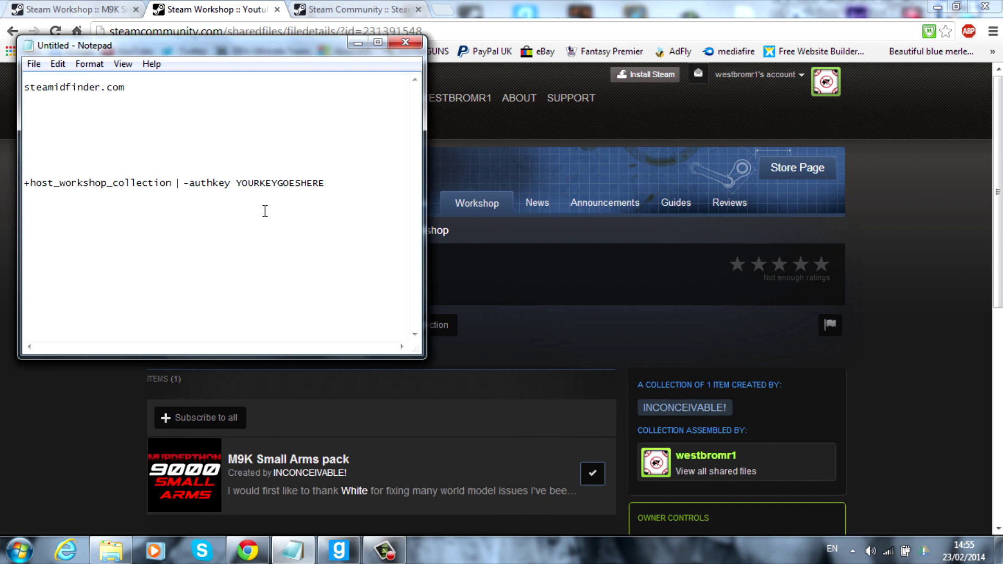
key("ctrl+v")
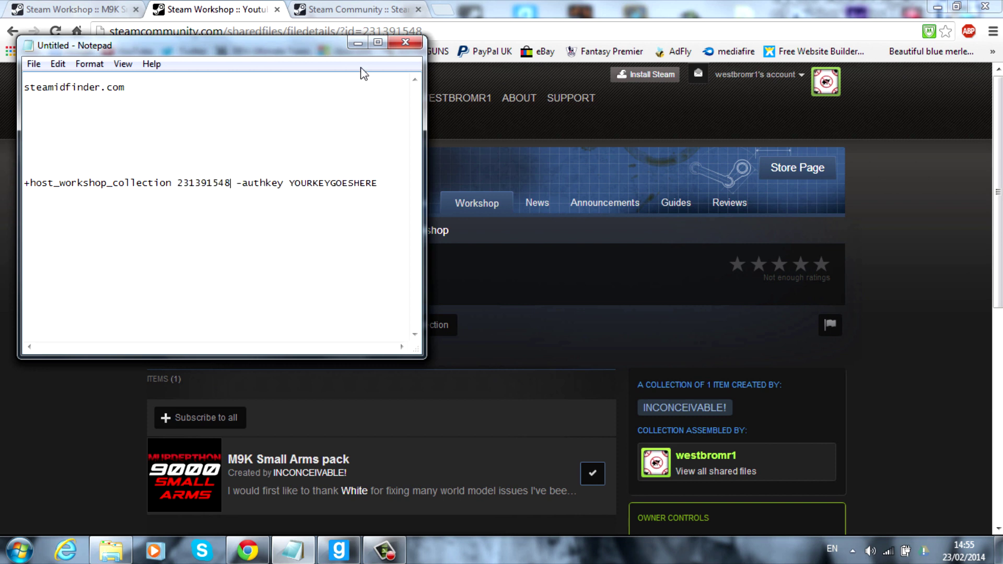
left_click(367, 44)
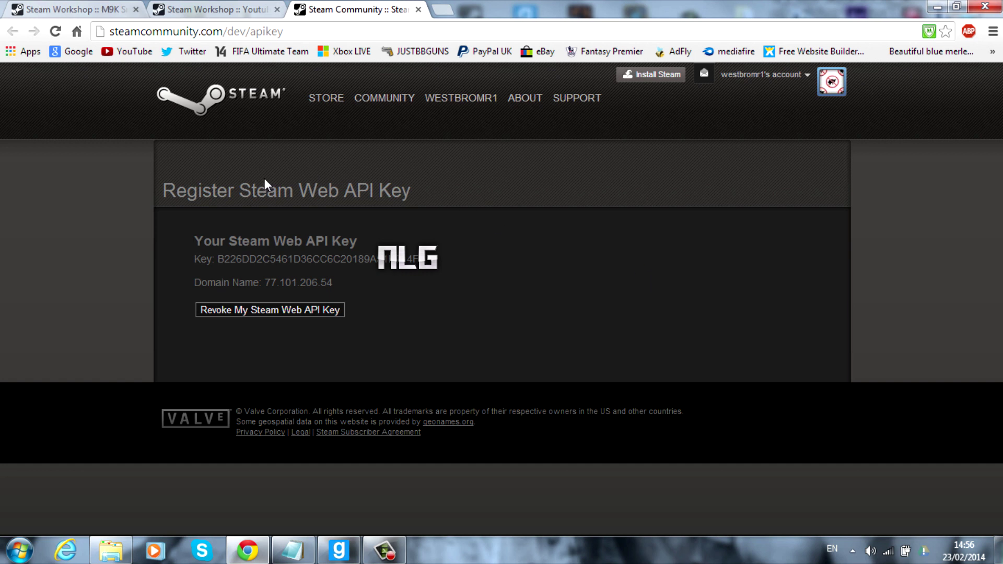
Select and copy the full Web API key on the apikey page
left_click_drag(189, 253, 418, 260)
left_click_drag(220, 259, 451, 258)
key("ctrl+c")
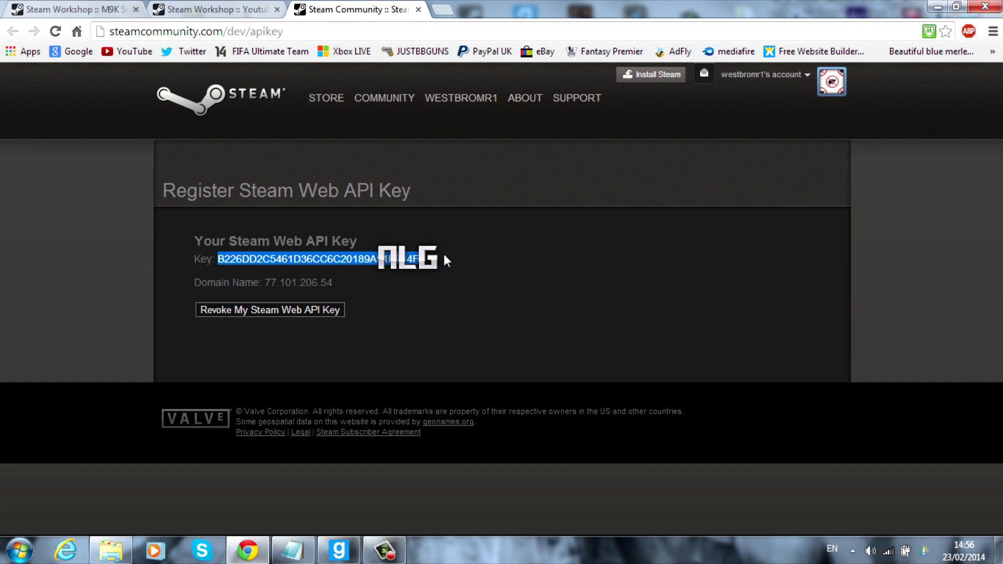
Replace YOURKEYGOESHERE after -authkey in the notes with the copied Web API key
left_click(301, 549)
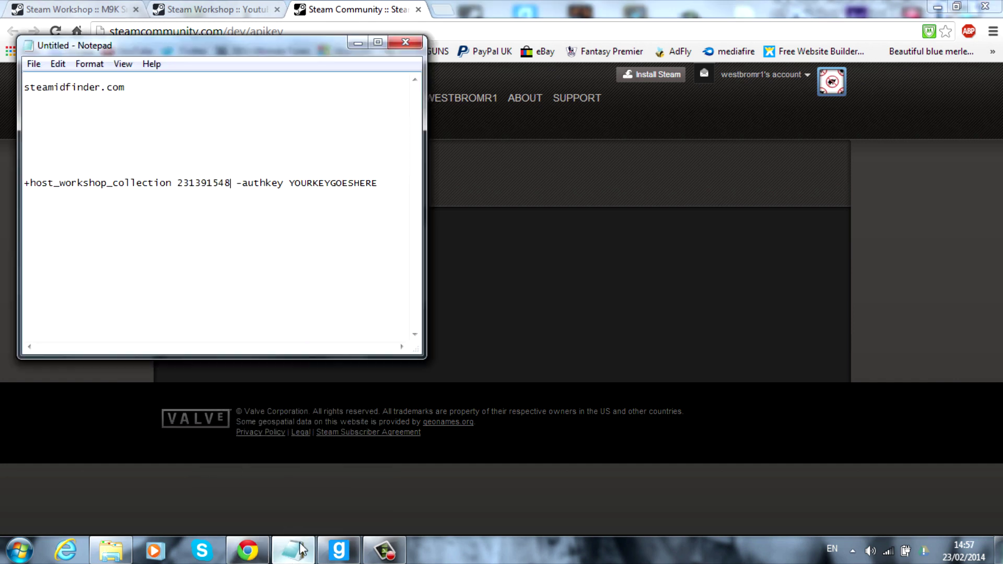
left_click_drag(290, 184, 381, 186)
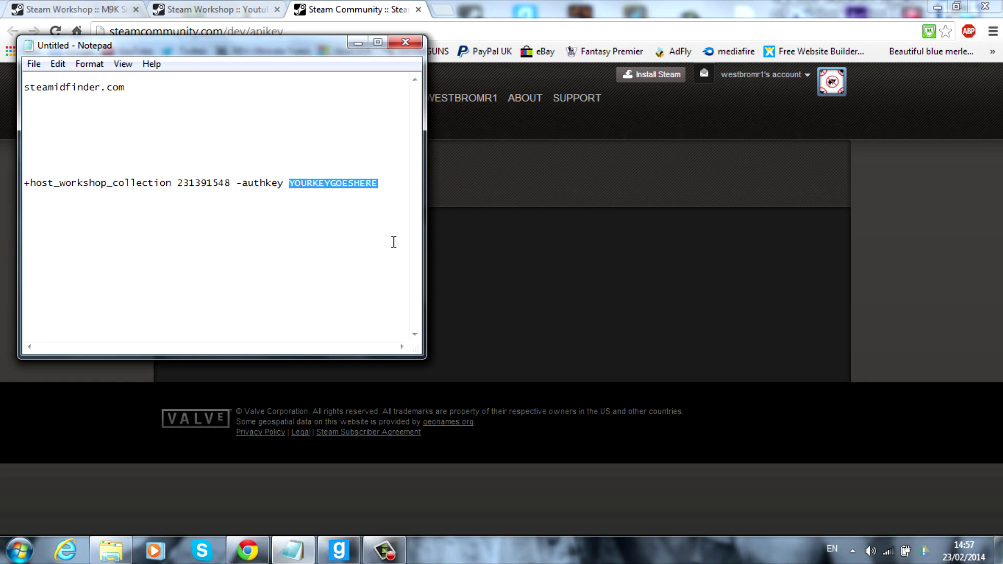
key("BackSpace")
key("ctrl+v")
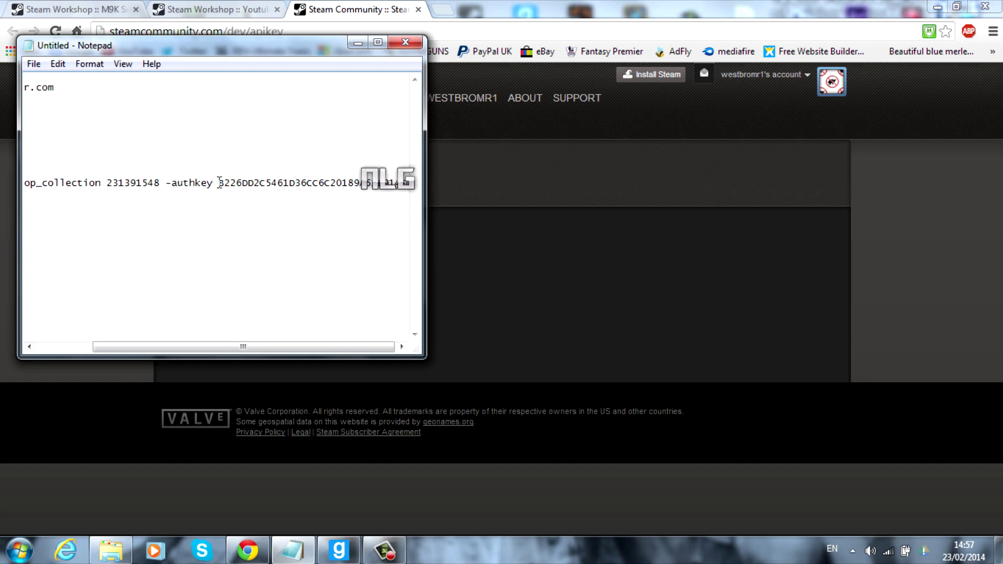
left_click(162, 186)
Open Start.bat from the Youtube Server folder in Notepad++
left_click(358, 42)
left_click(934, 6)
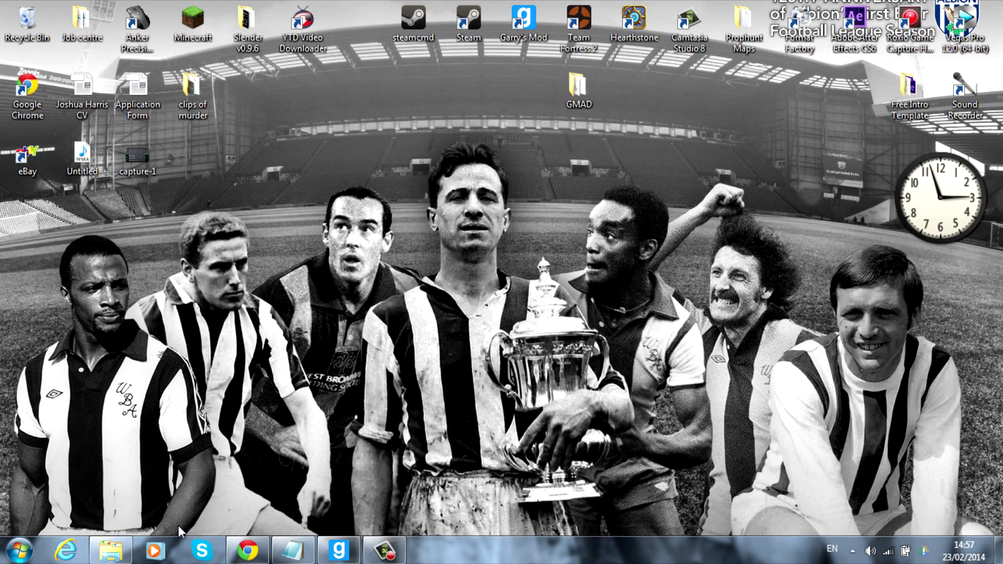
left_click(110, 550)
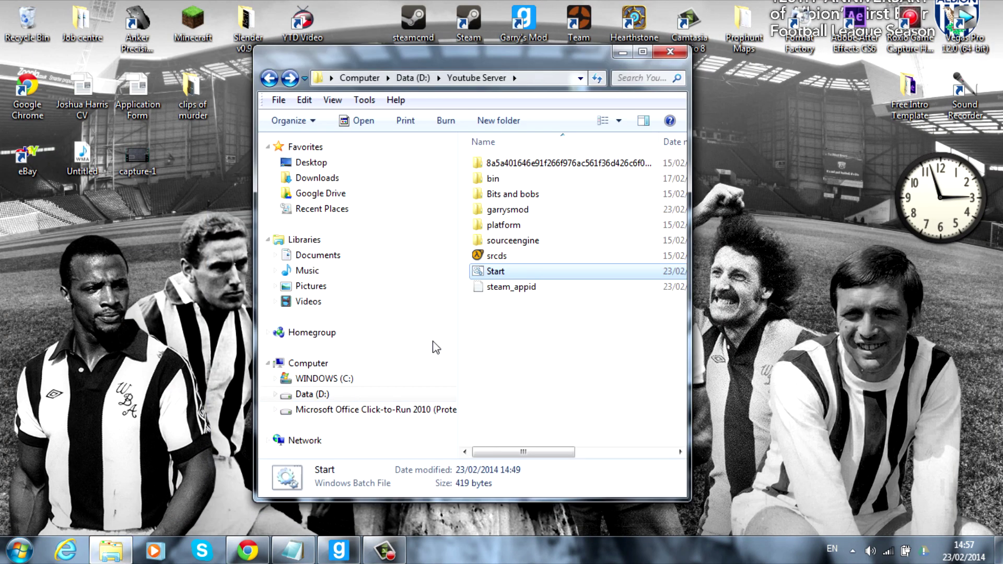
right_click(496, 272)
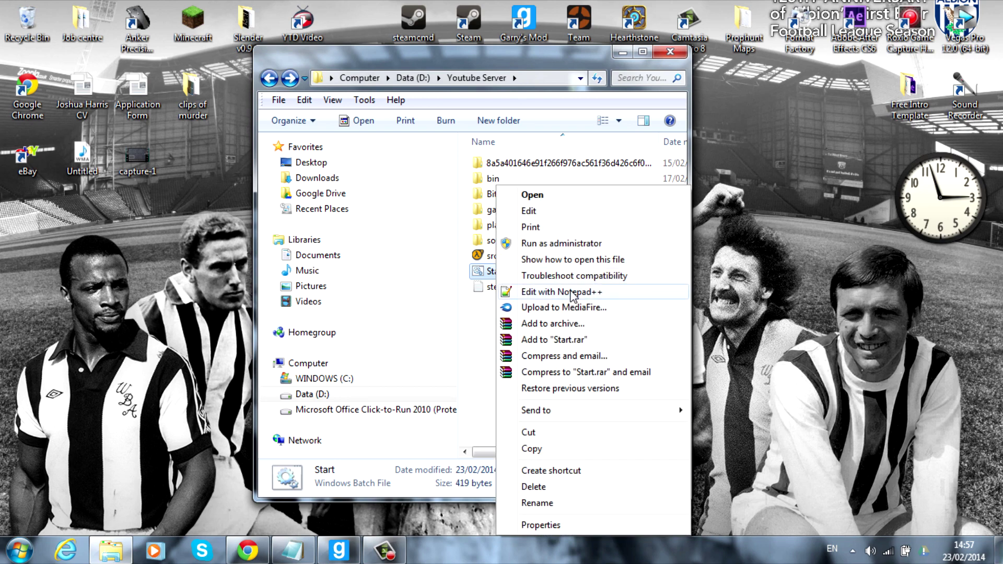
left_click(571, 292)
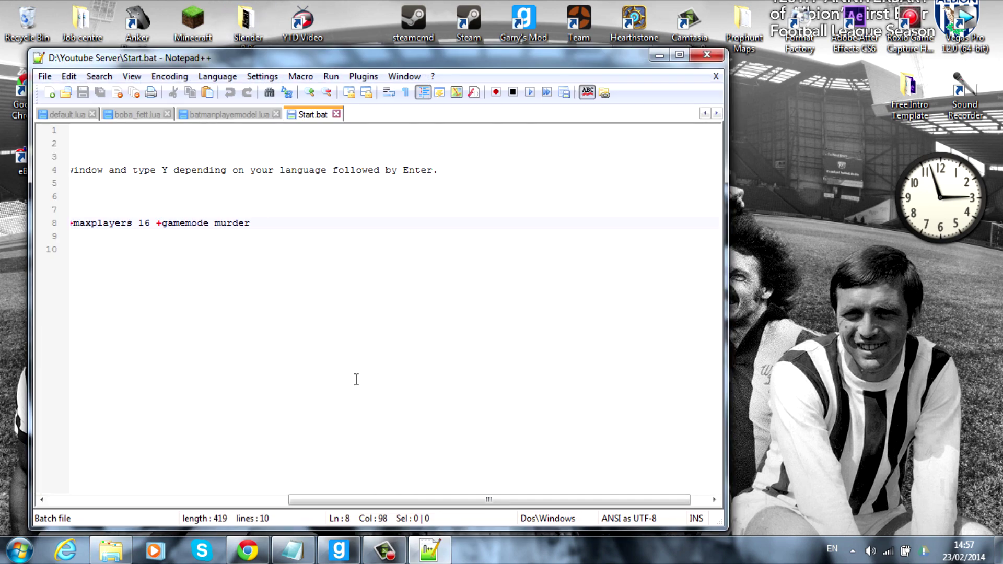
left_click_drag(420, 502, 168, 503)
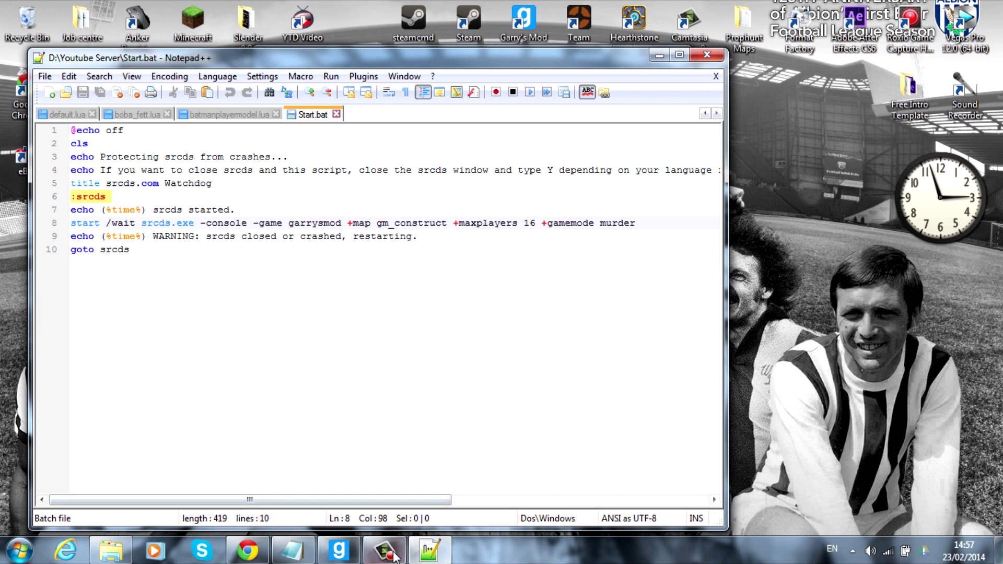
Append the +host_workshop_collection 231391548 -authkey line from the notes to Start.bat line 8
left_click(293, 550)
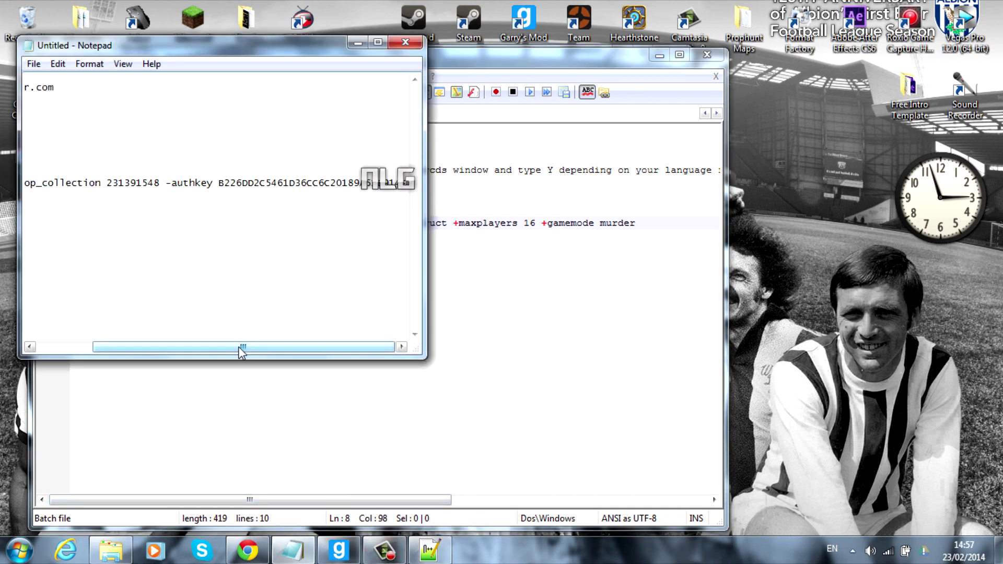
left_click_drag(242, 350, 85, 308)
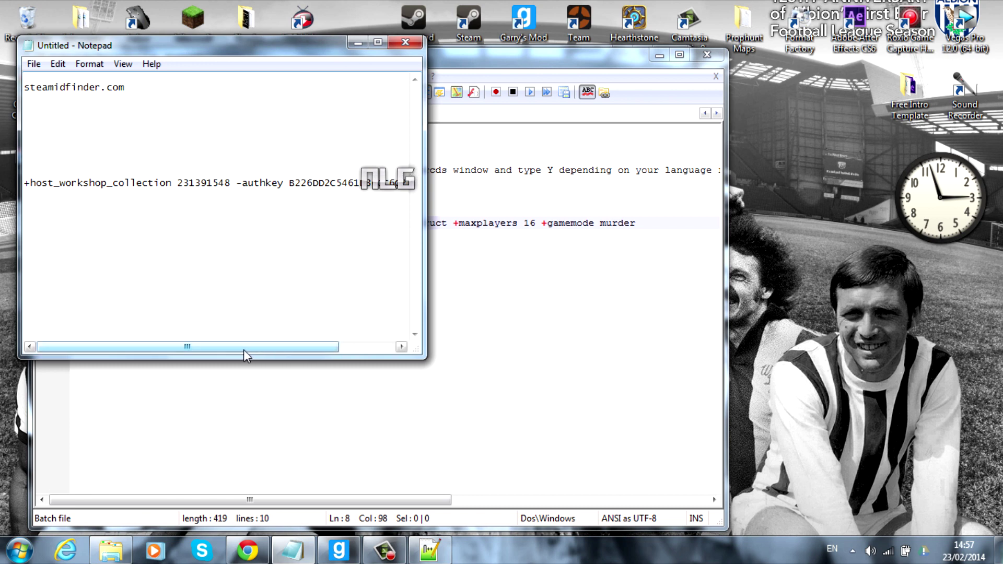
left_click_drag(248, 349, 189, 335)
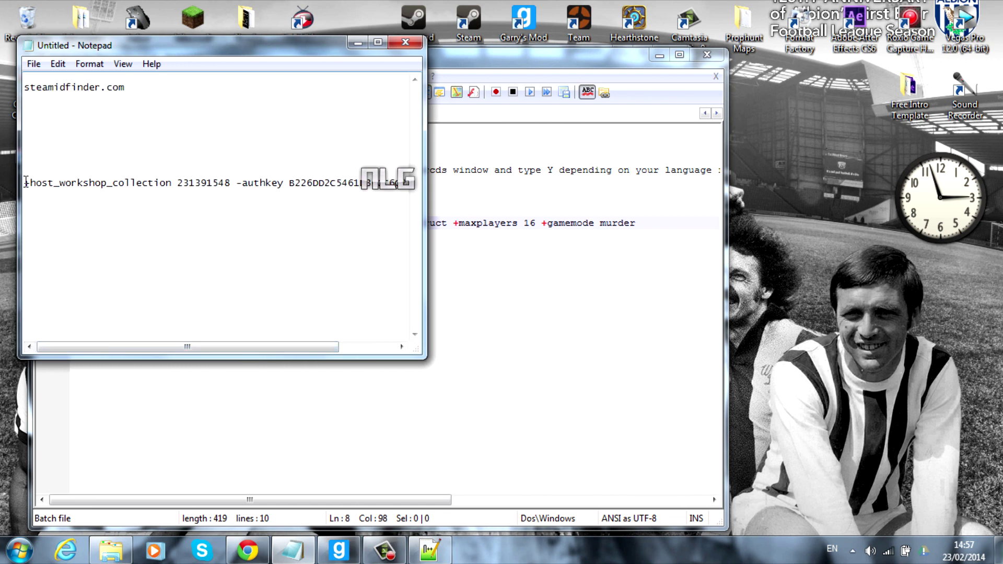
left_click_drag(24, 183, 442, 183)
key("ctrl+c")
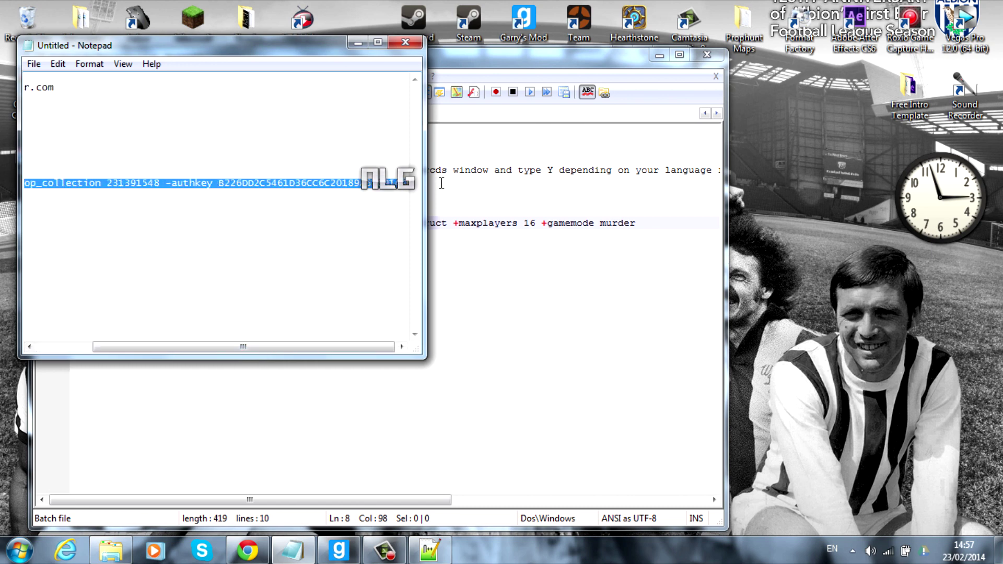
left_click(645, 225)
key("ctrl+v")
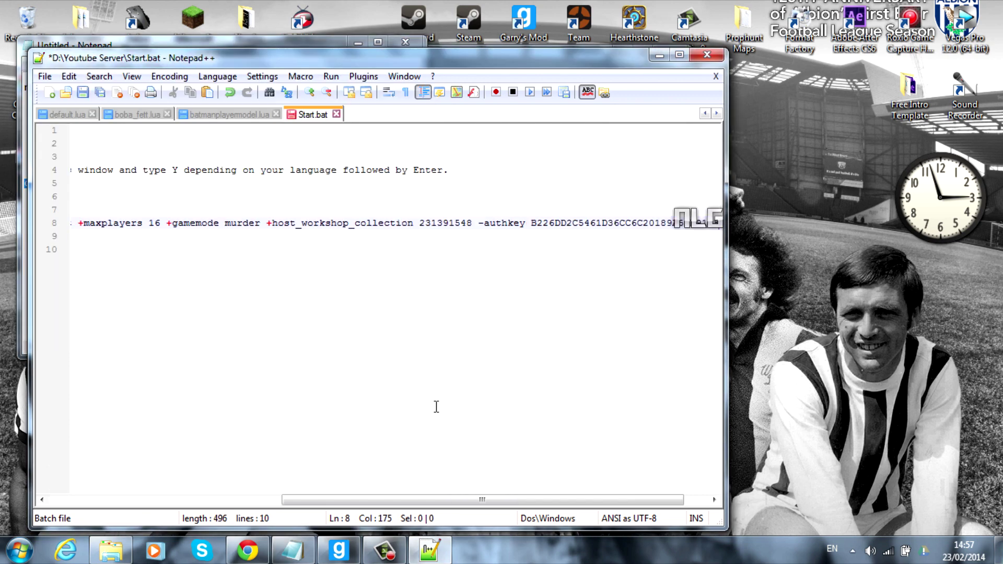
left_click_drag(569, 501, 379, 501)
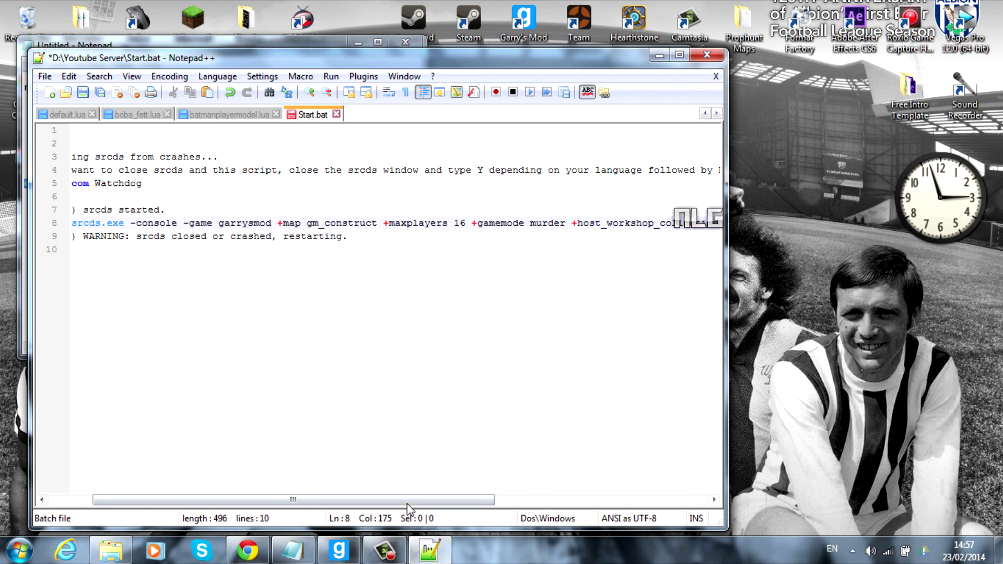
Check the appended arguments on line 8 and save Start.bat
left_click_drag(407, 502, 624, 470)
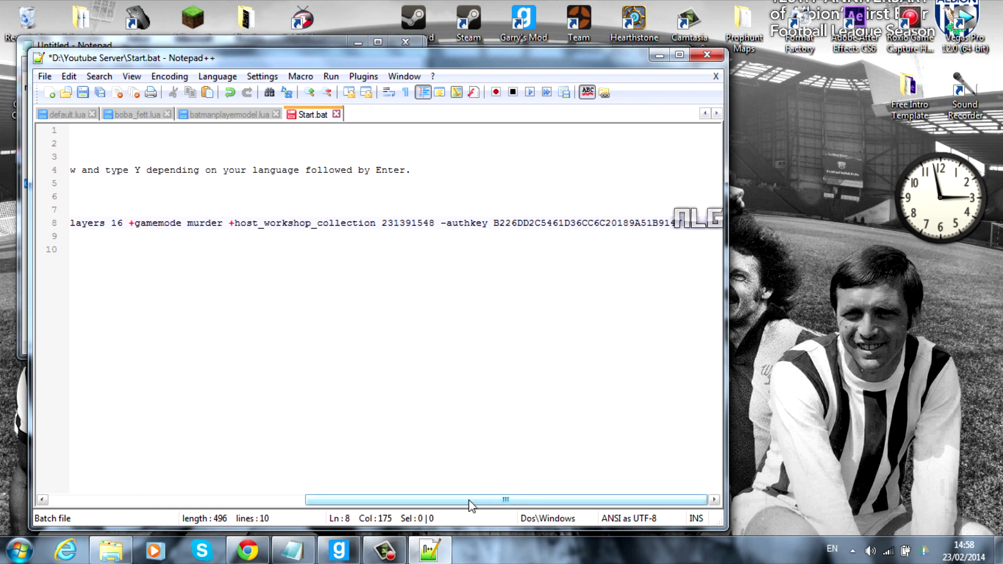
left_click_drag(470, 501, 213, 502)
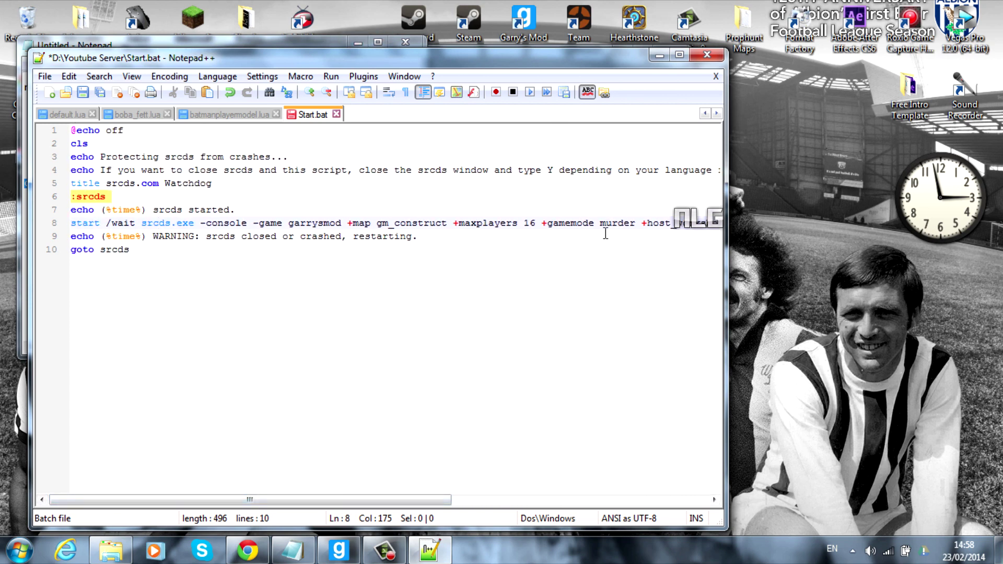
left_click_drag(394, 499, 476, 498)
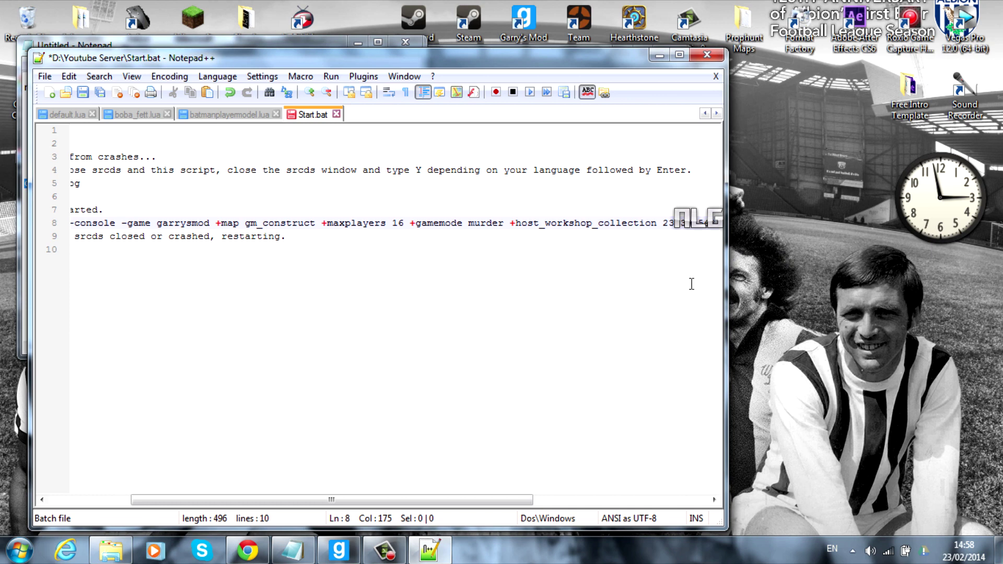
left_click(83, 92)
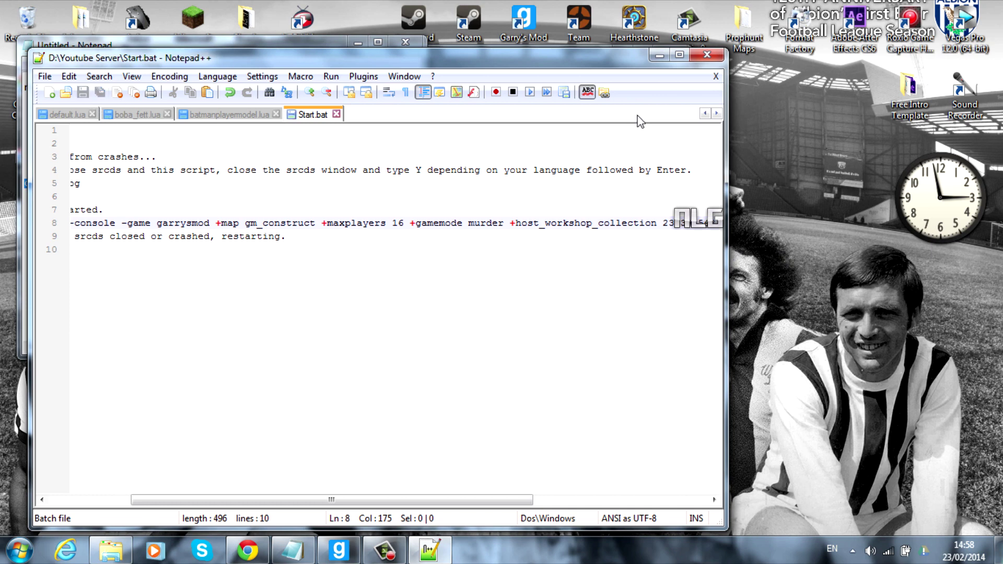
Close Notepad++ and minimise the Notepad notes
left_click(656, 58)
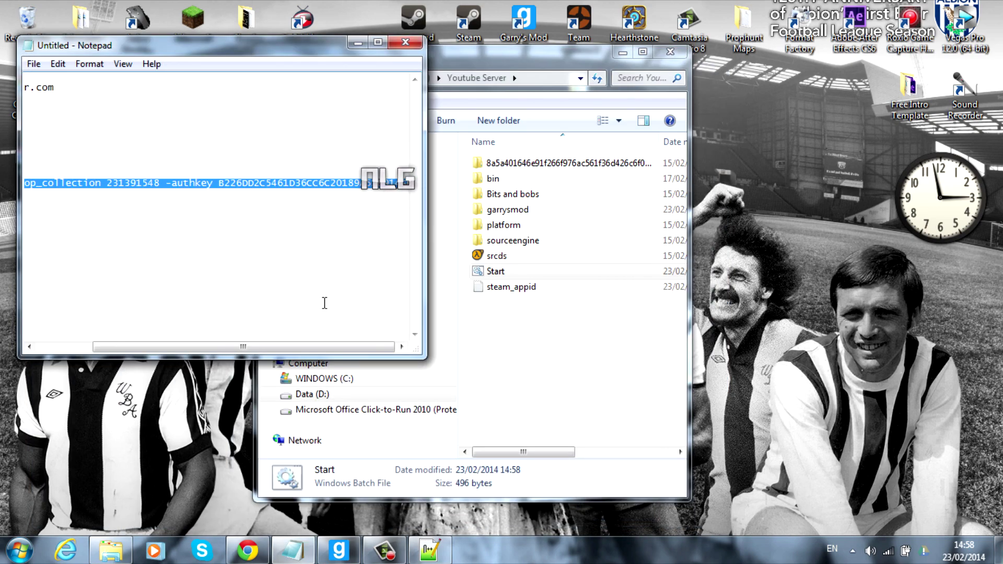
left_click(429, 550)
left_click(707, 54)
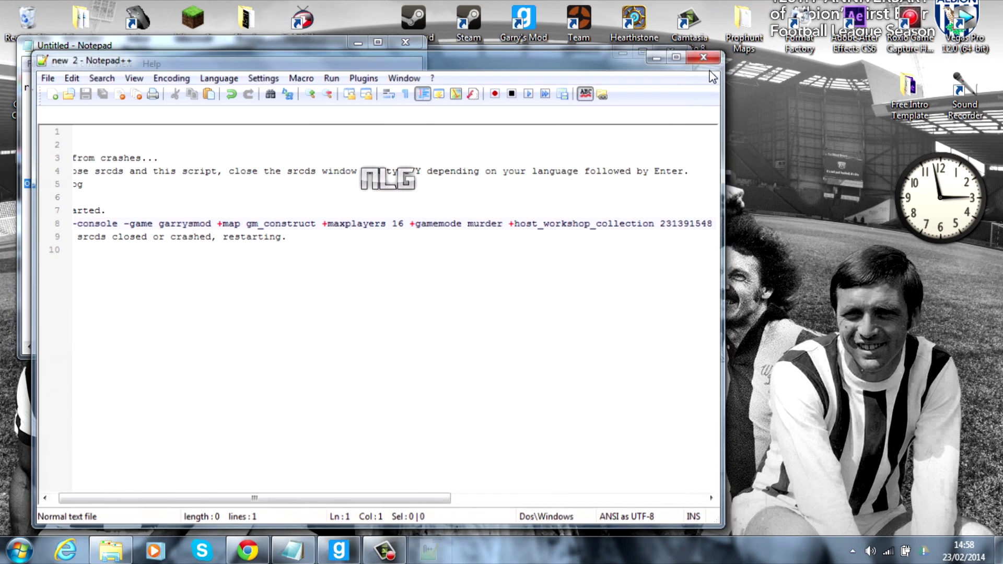
left_click(358, 42)
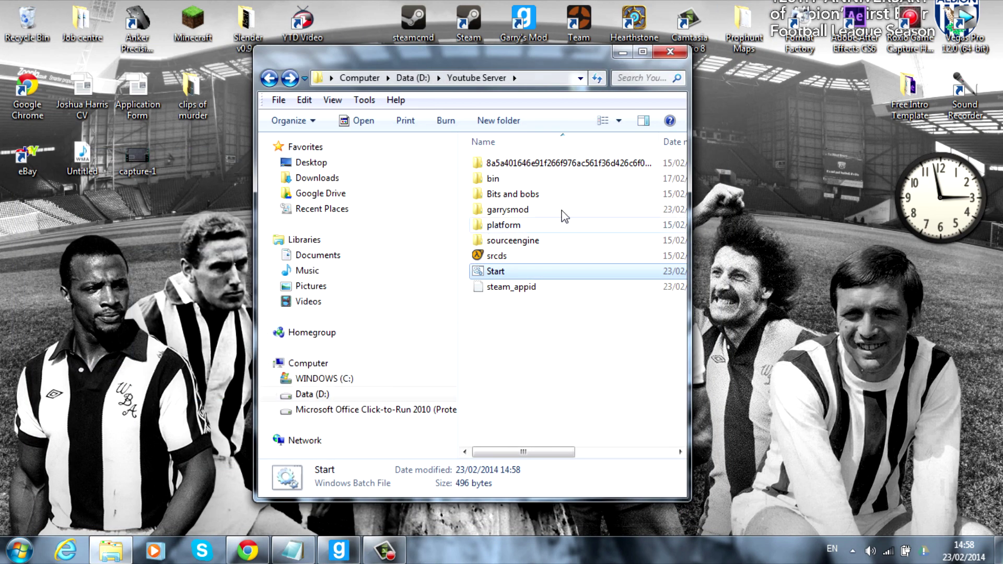
Open the garrysmod\addons folder in the Youtube Server folder
left_click(574, 209)
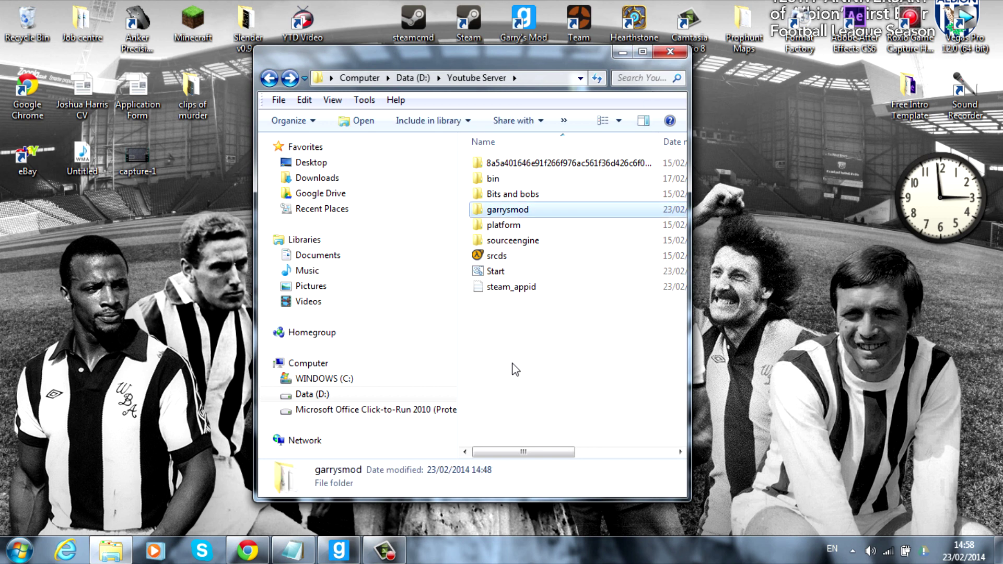
double_click(522, 212)
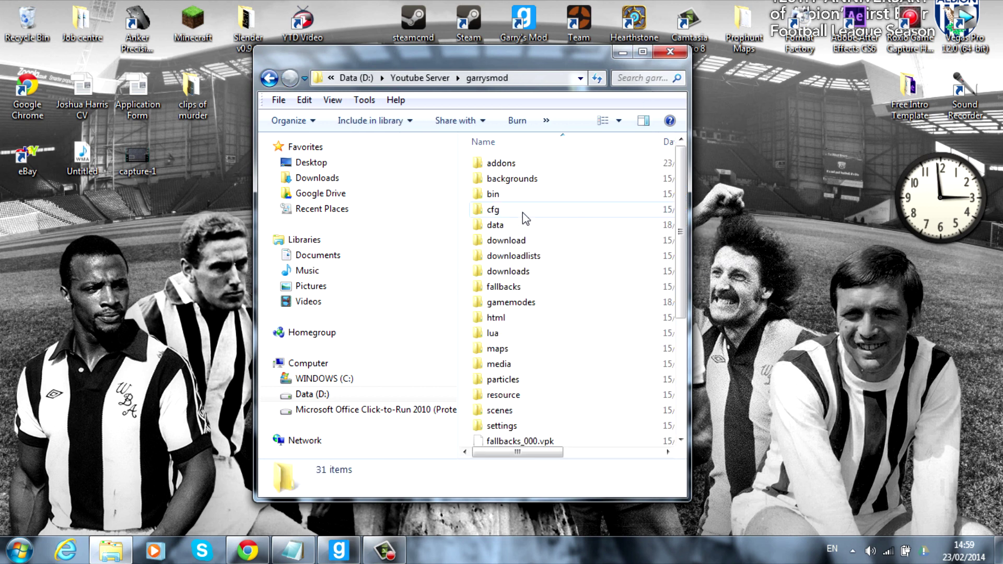
double_click(522, 164)
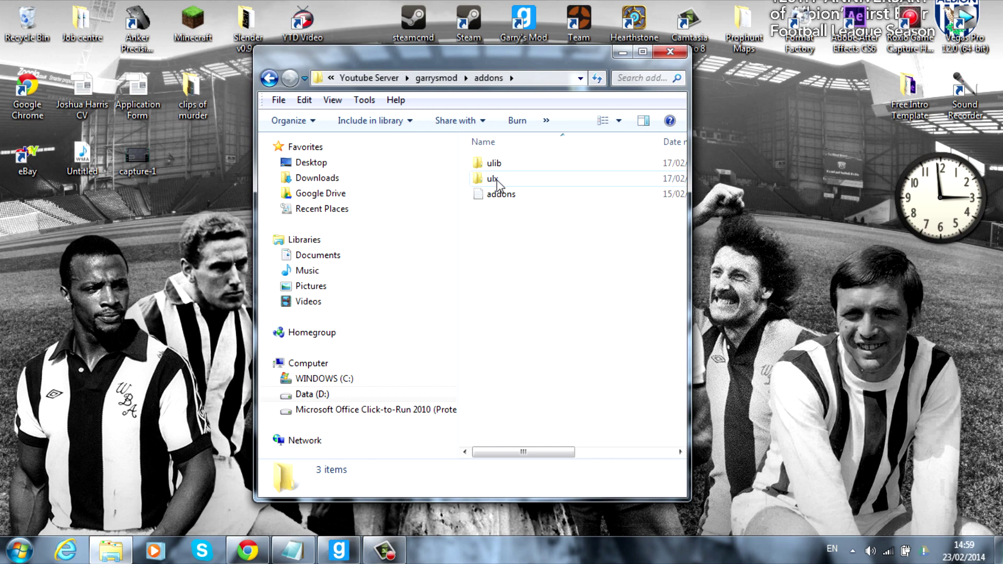
left_click_drag(527, 63, 323, 60)
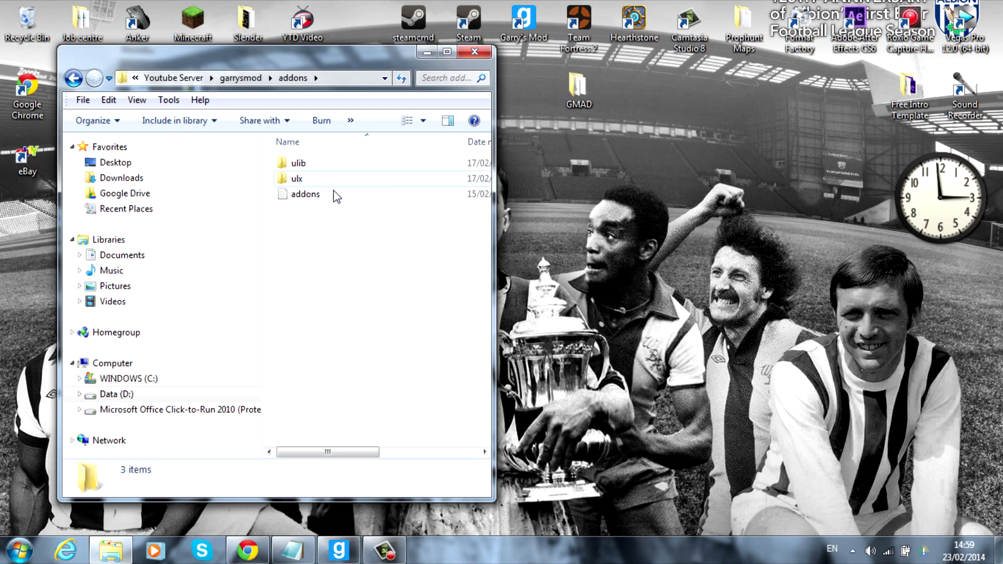
left_click(426, 52)
Launch GmadExtractor from the GMAD folder and load the M9K Small Arms pack archive
double_click(578, 88)
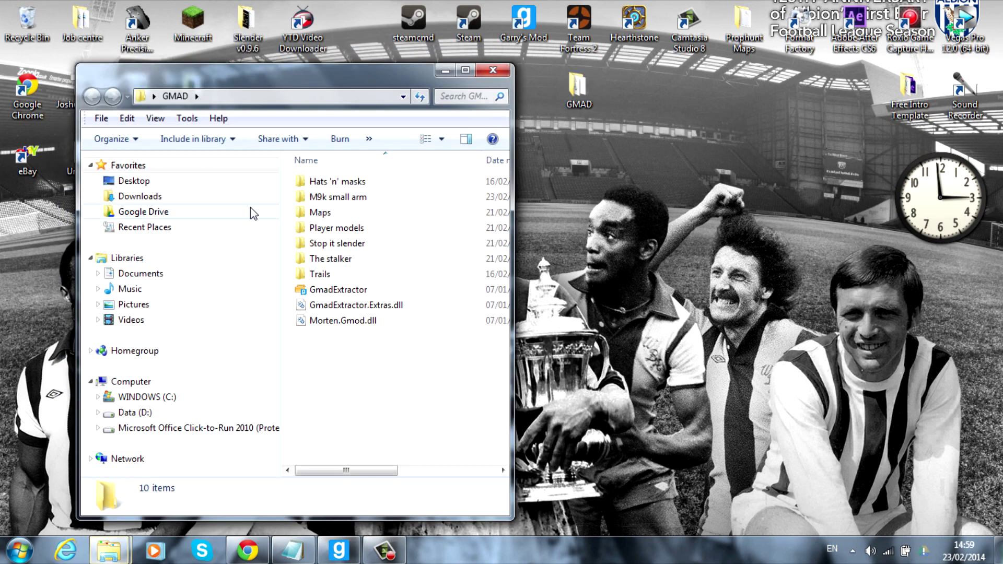
double_click(337, 290)
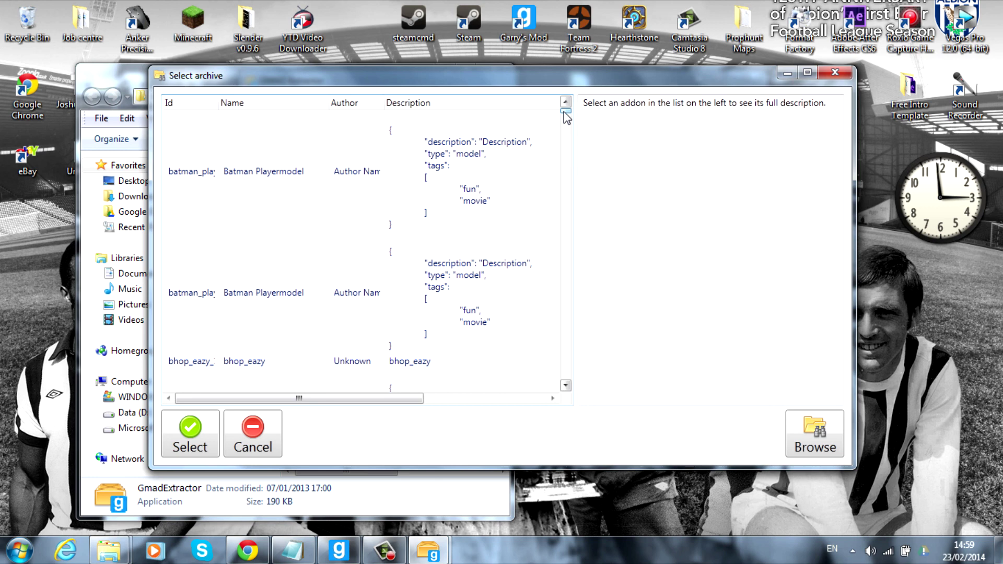
left_click_drag(565, 111, 571, 158)
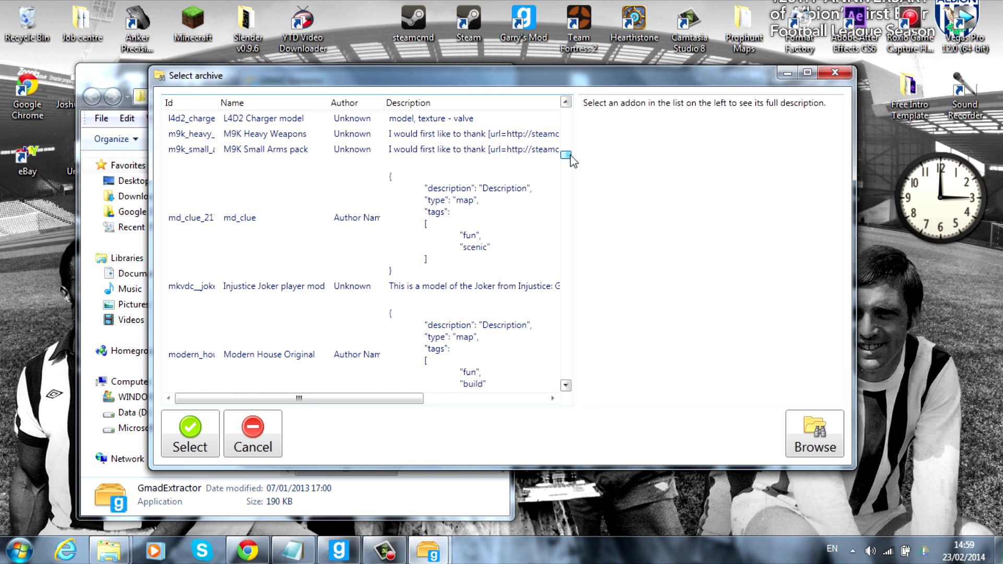
left_click(237, 152)
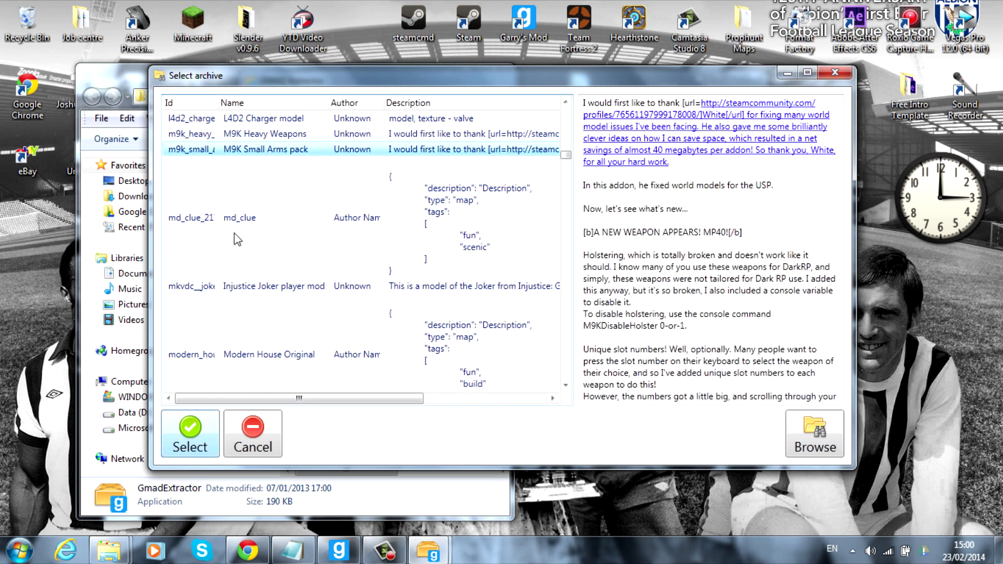
left_click(184, 439)
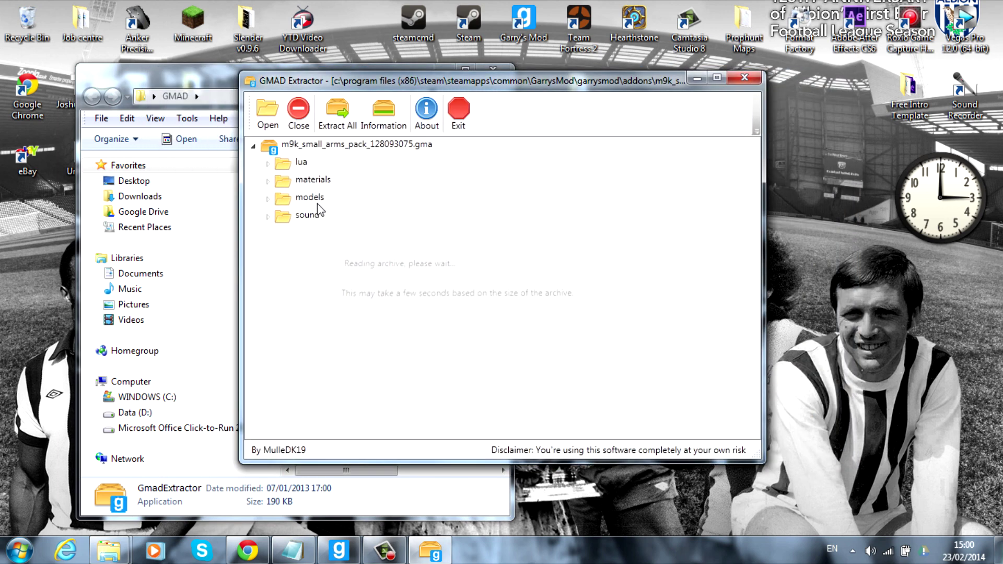
Extract all of the archive's contents into the GMAD\M9k small arm folder
left_click(337, 112)
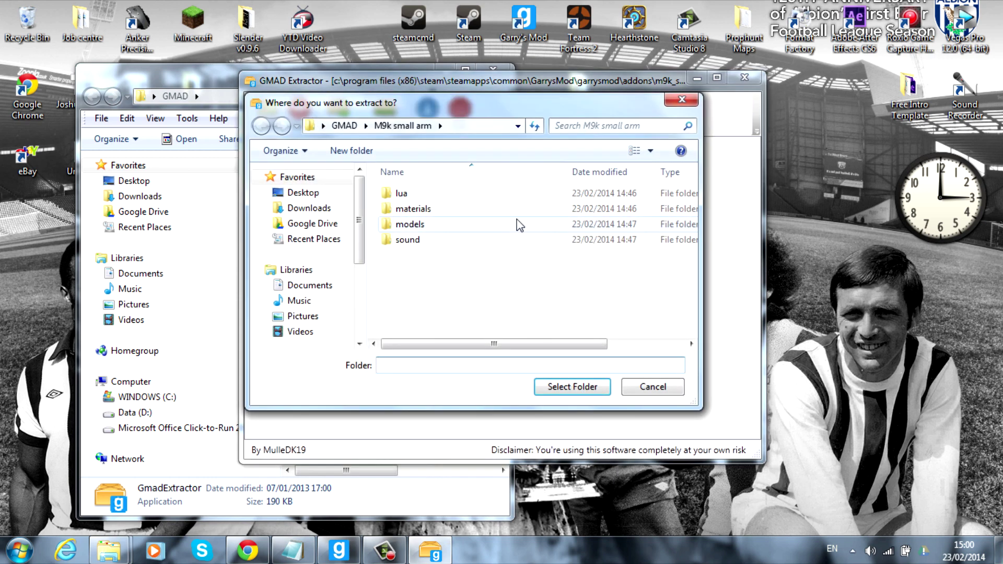
left_click(380, 128)
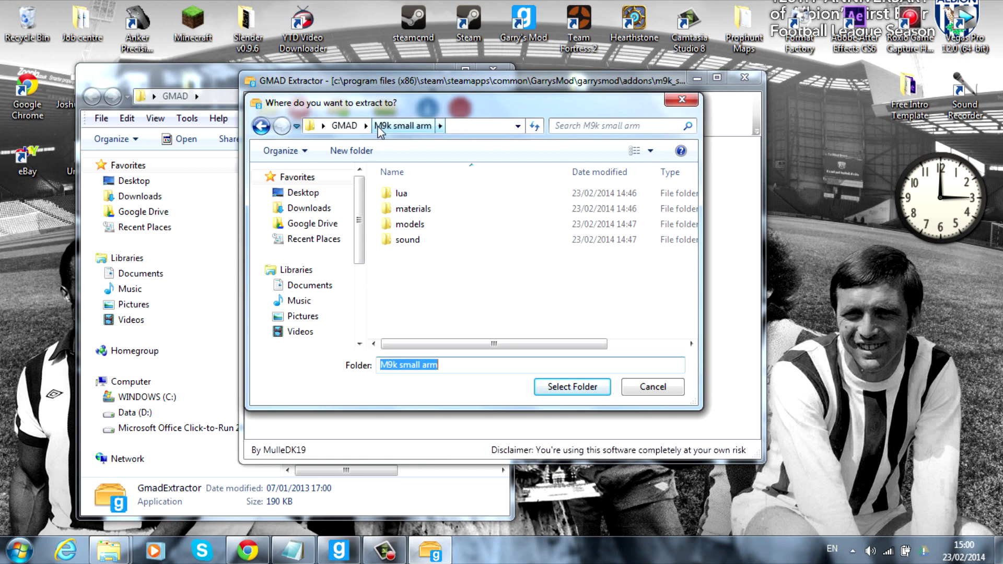
left_click(344, 125)
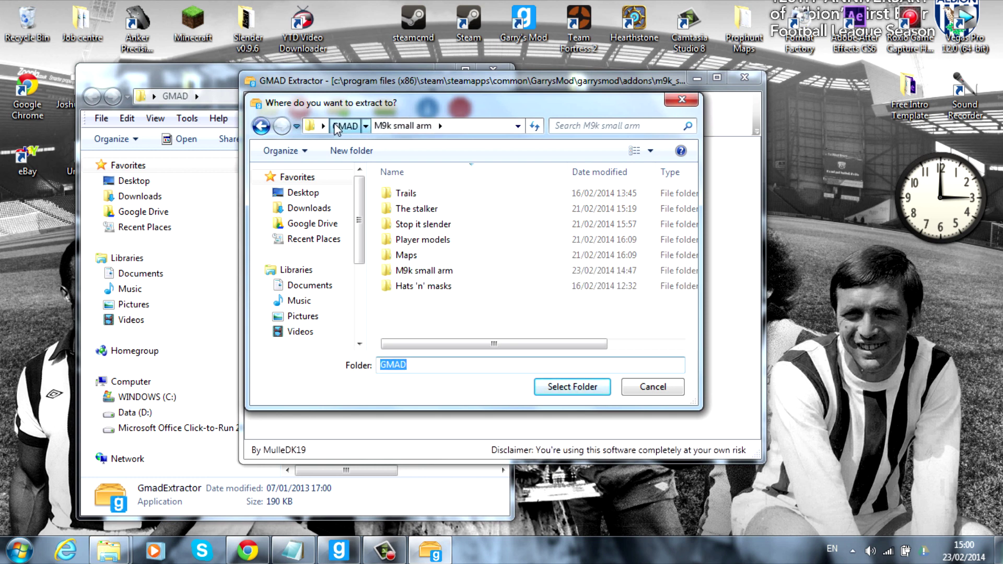
left_click(438, 276)
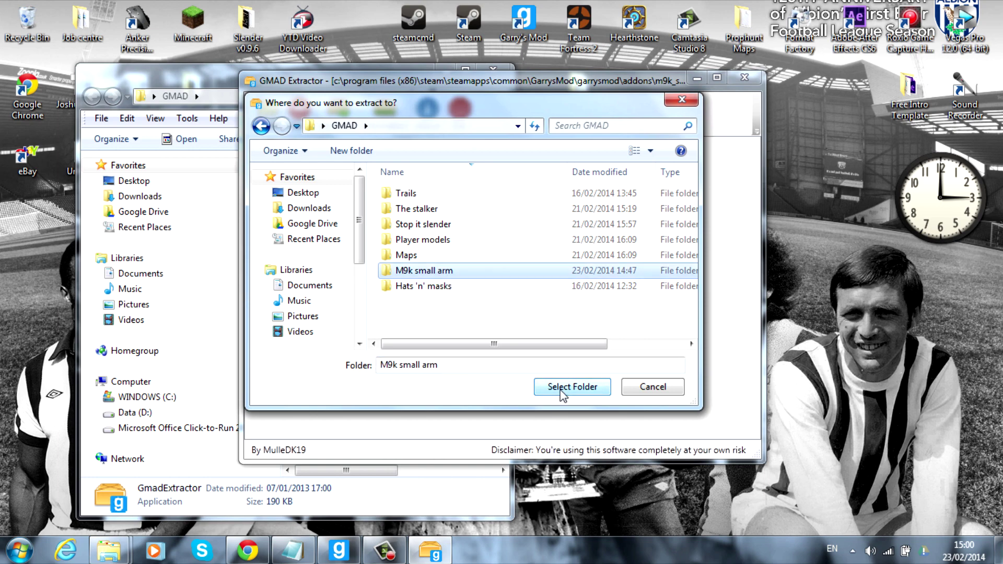
left_click(560, 390)
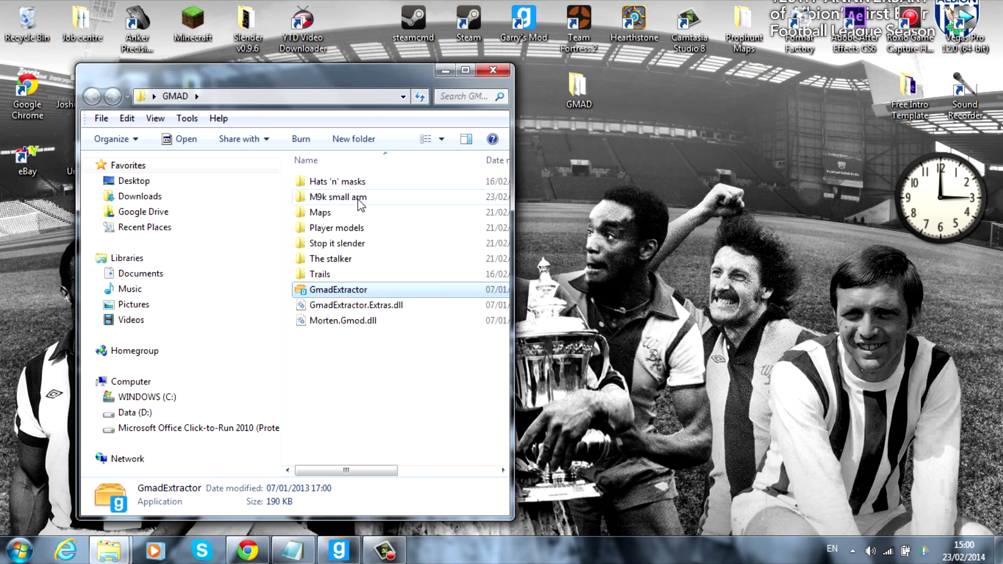
Drag the extracted M9k small arm folder from GMAD into the server's addons folder
left_click_drag(331, 79, 796, 63)
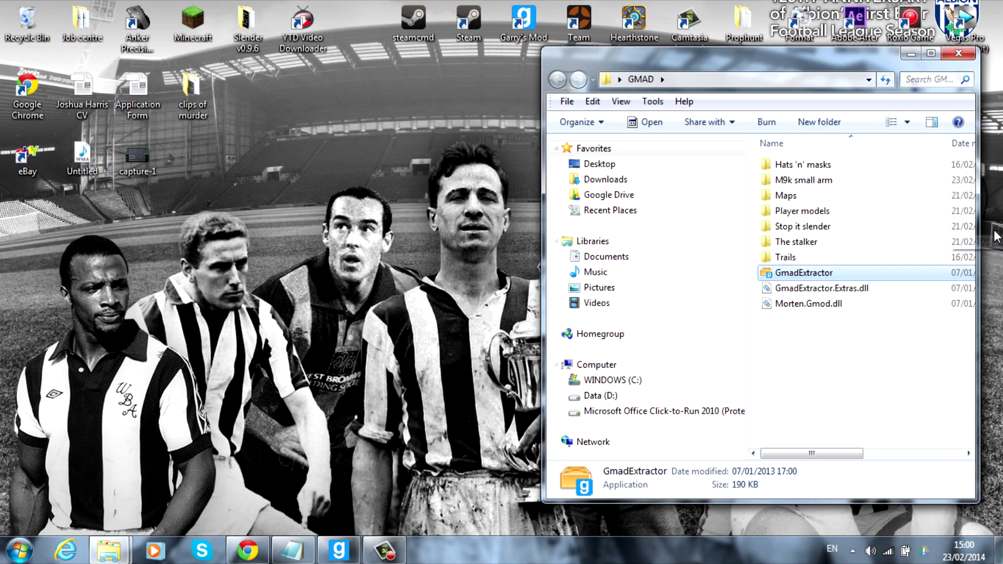
left_click(792, 183)
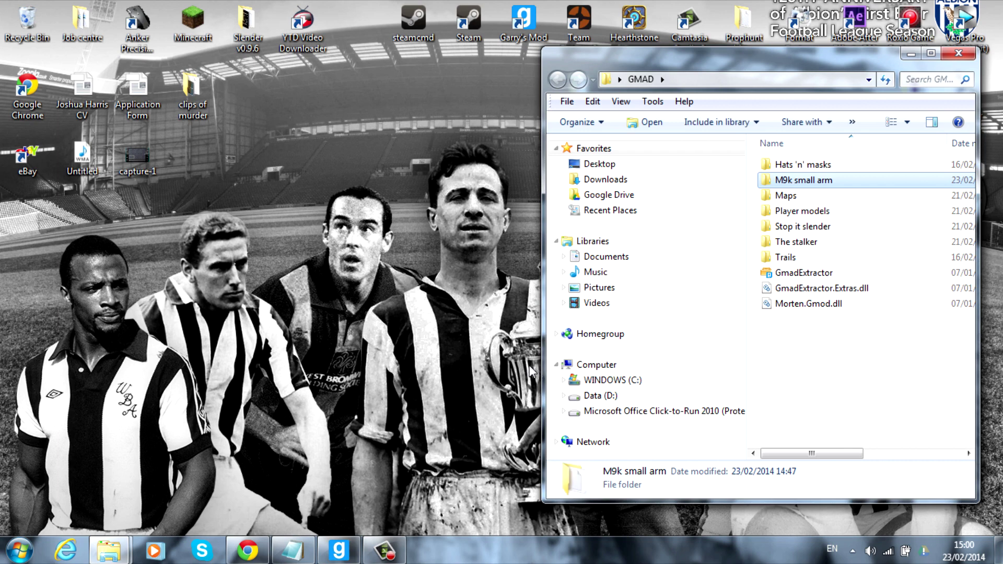
left_click(102, 549)
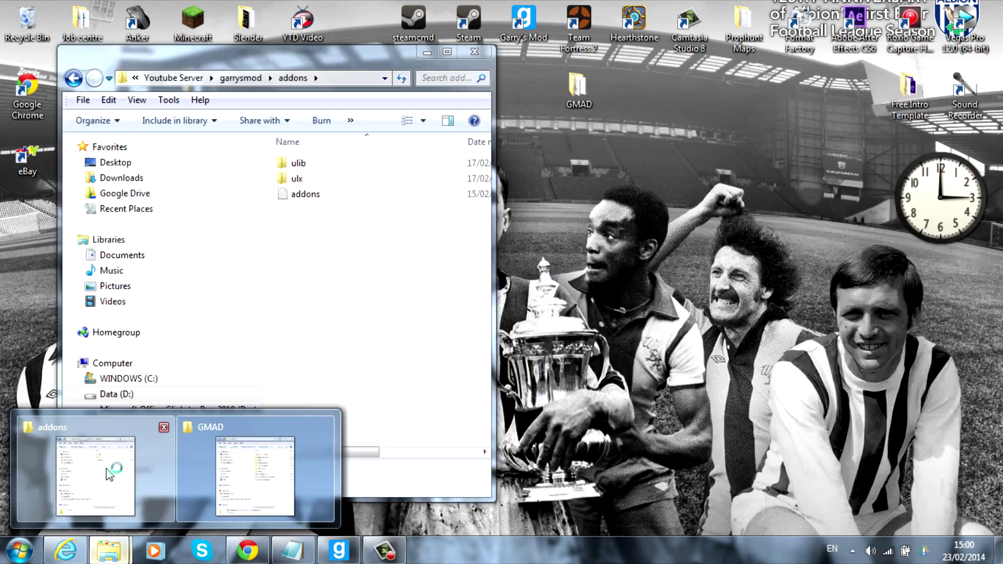
left_click(94, 470)
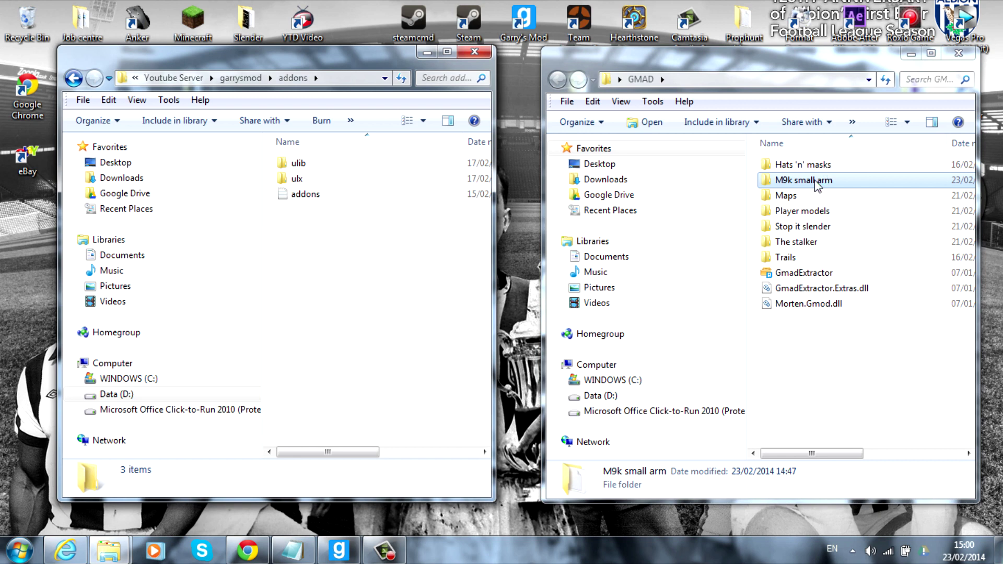
left_click_drag(816, 185, 387, 277)
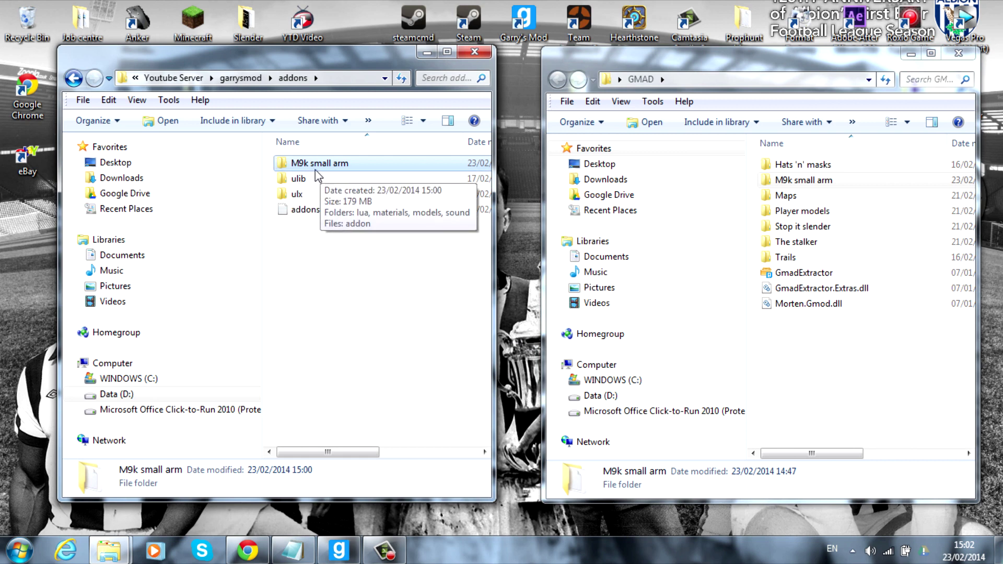
left_click(73, 78)
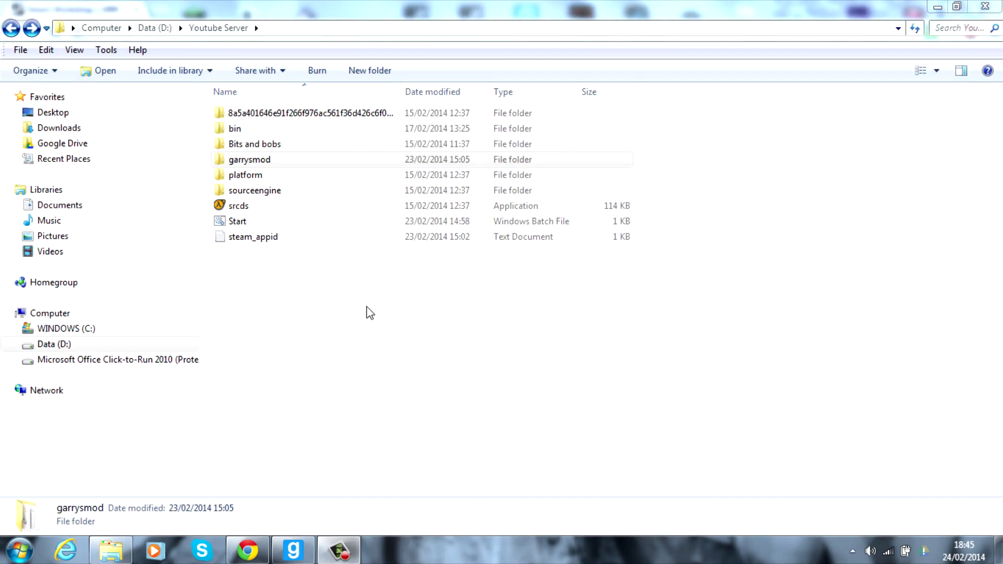
Navigate into the server's garrysmod\lua\autorun\server folder
double_click(249, 160)
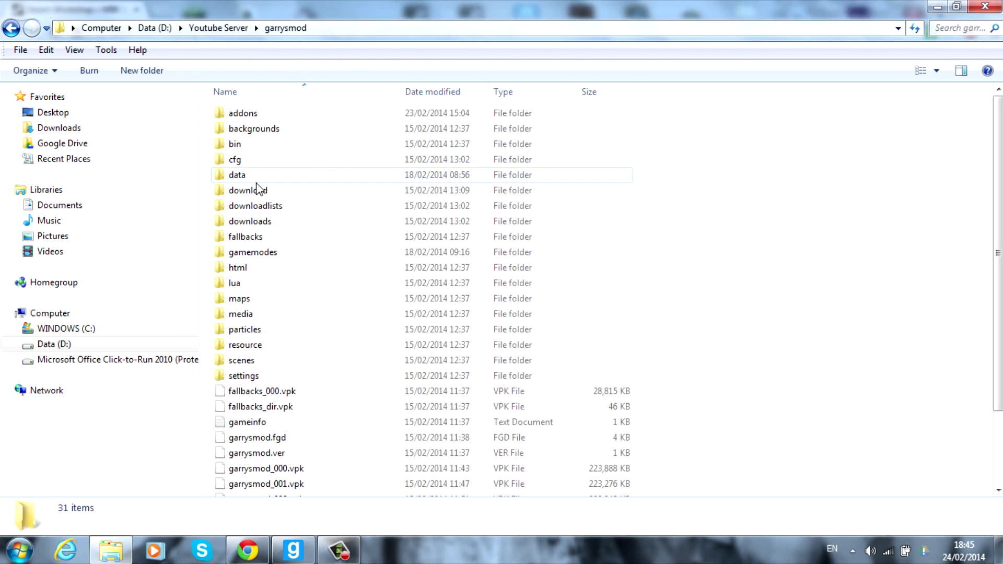
double_click(235, 283)
double_click(248, 117)
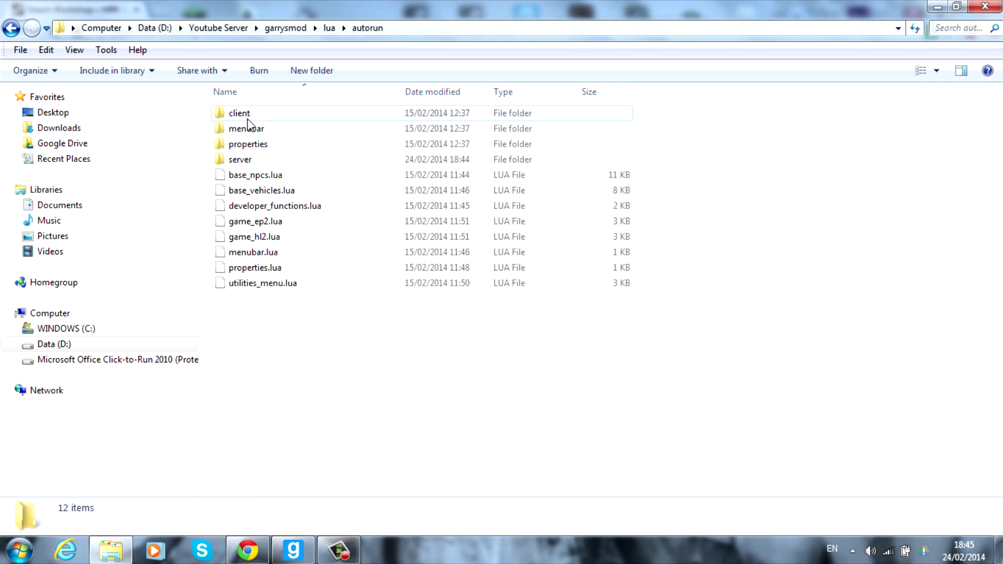
double_click(247, 166)
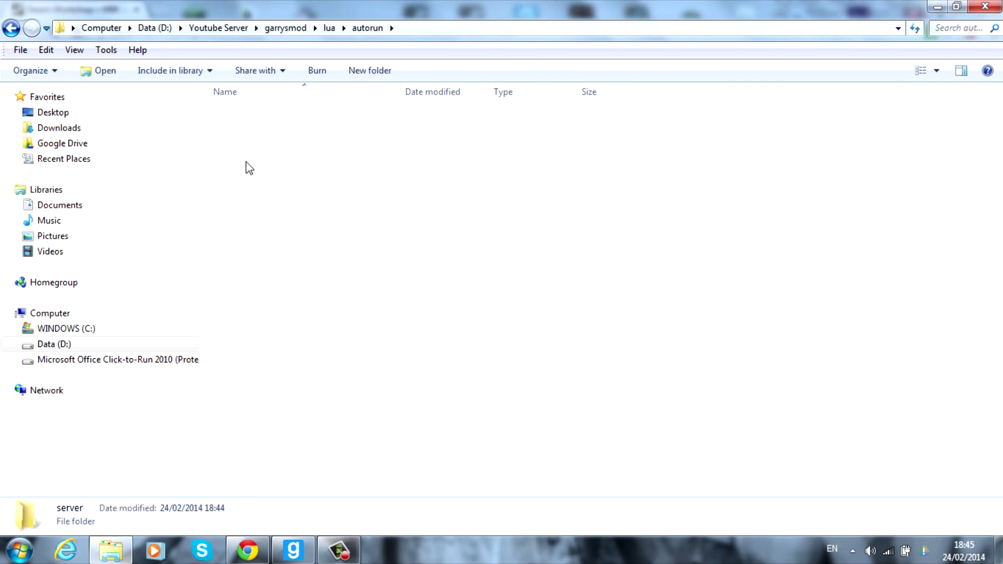
Create a new text document there and rename it workshop.lua
right_click(279, 197)
mouse_move(336, 377)
left_click(489, 329)
key("BackSpace")
type("worksh")
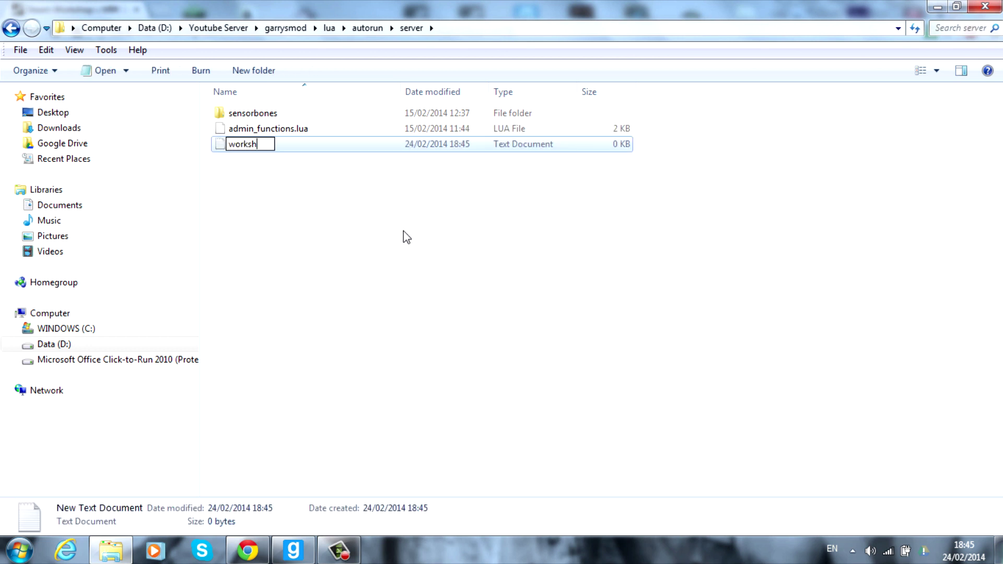
type("op.lua")
left_click(343, 187)
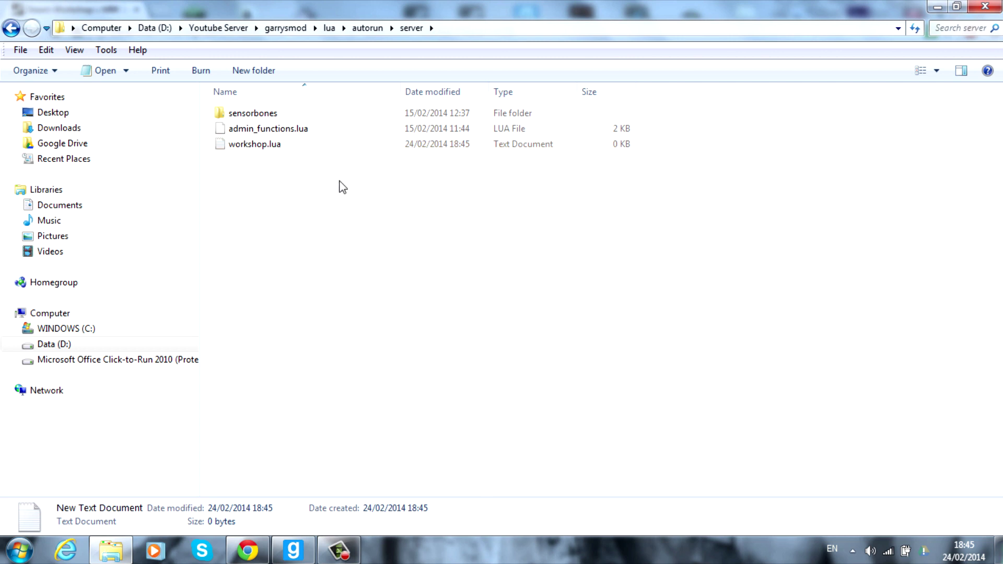
left_click(280, 149)
right_click(280, 149)
Edit workshop.lua in Notepad++ and paste resource.AddWorkshop("") onto line 1
left_click(342, 225)
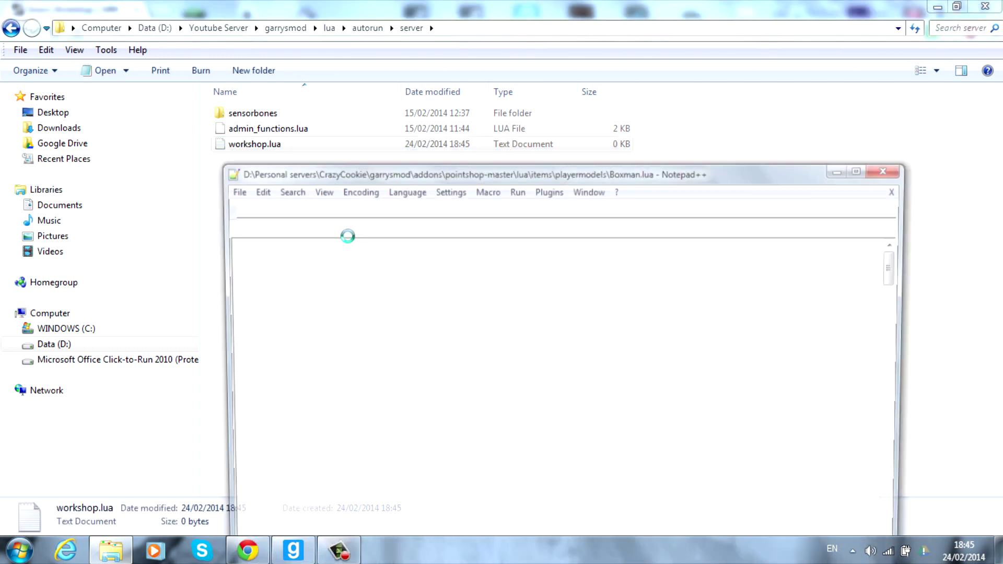
mouse_move(355, 182)
left_mouse_down()
mouse_move(381, 179)
mouse_move(355, 186)
left_mouse_up()
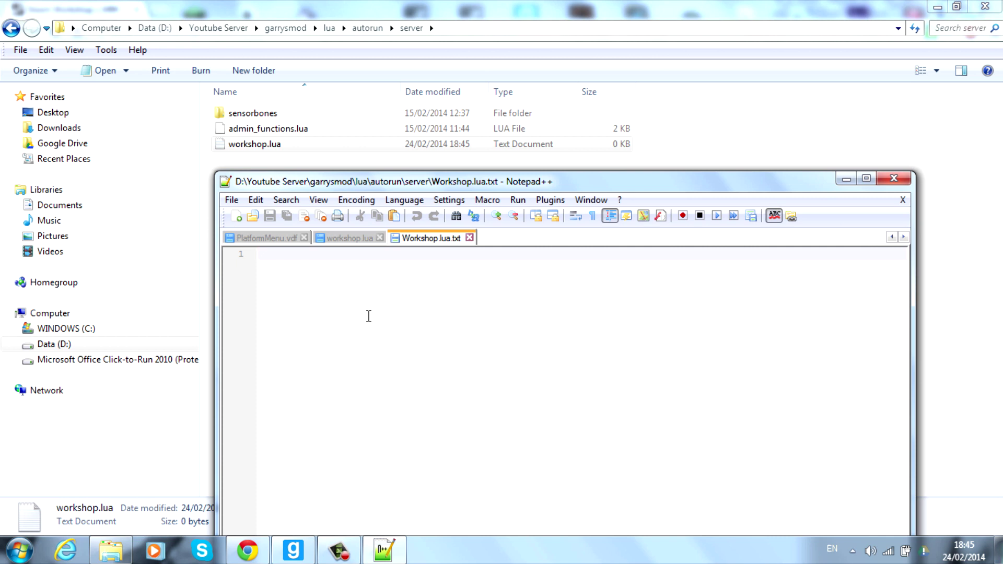
type("resource.AddWorkshop(\"\")")
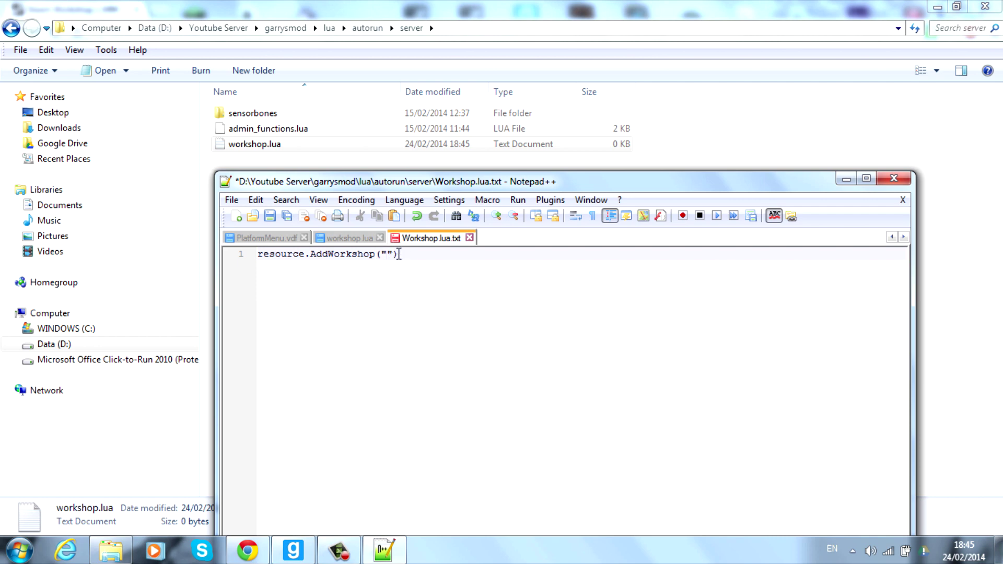
Copy ID 128093075 from the M9K workshop page address and paste it between the quotes
mouse_move(247, 550)
left_click(245, 465)
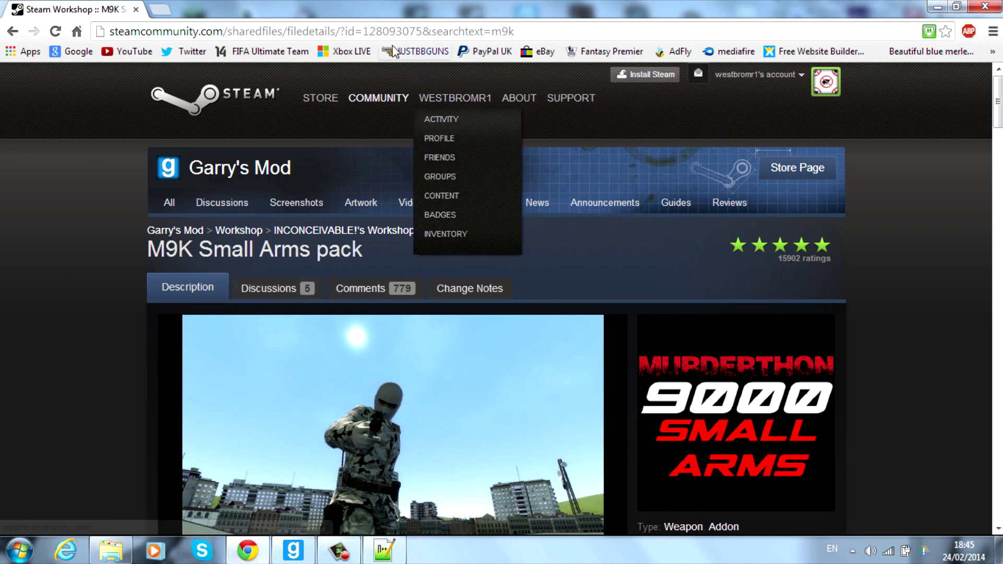
left_click_drag(363, 31, 421, 31)
key("ctrl+c")
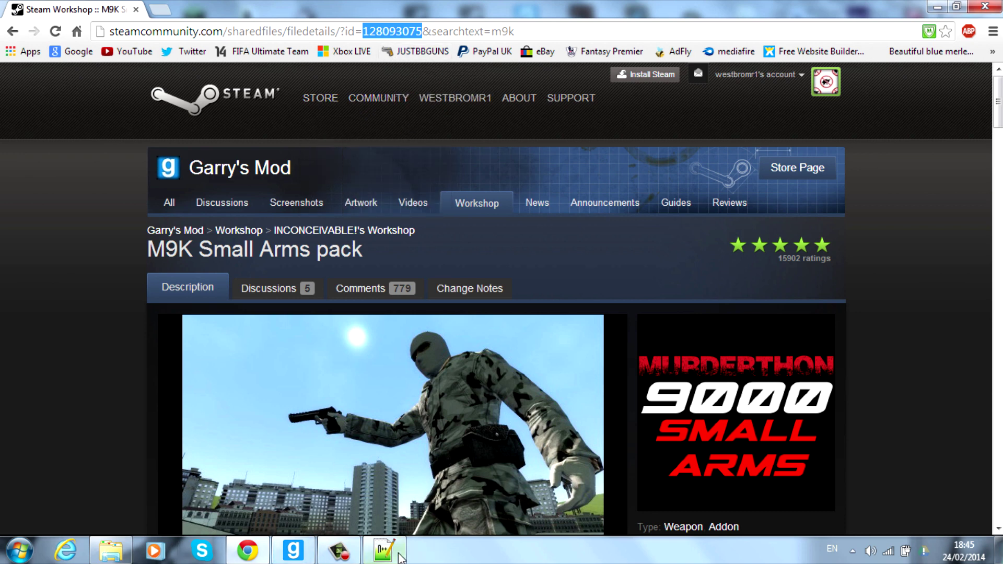
left_click(383, 550)
key("ctrl+v")
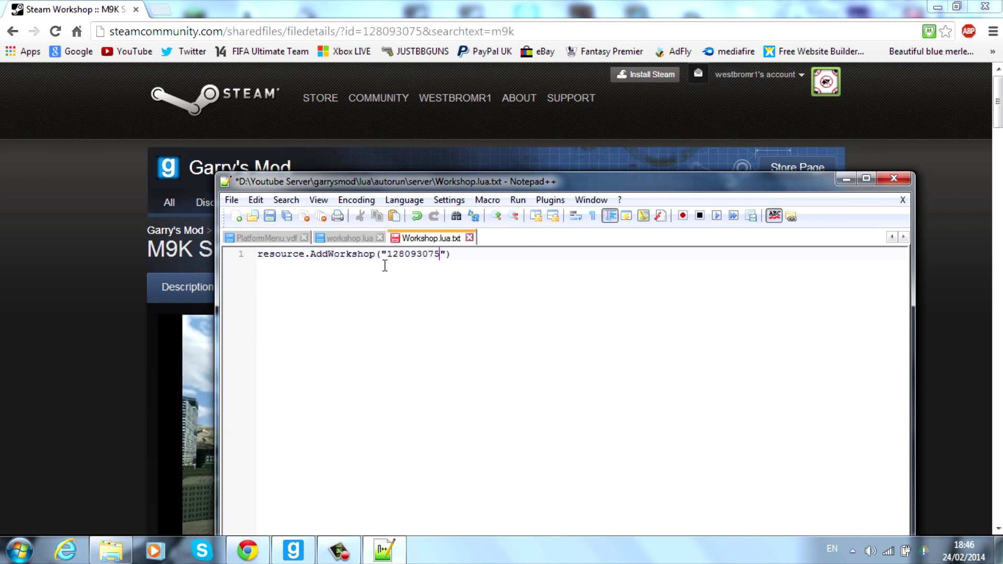
Append the comment --//M9k small arms to the end of the AddWorkshop line
left_click_drag(387, 255, 438, 257)
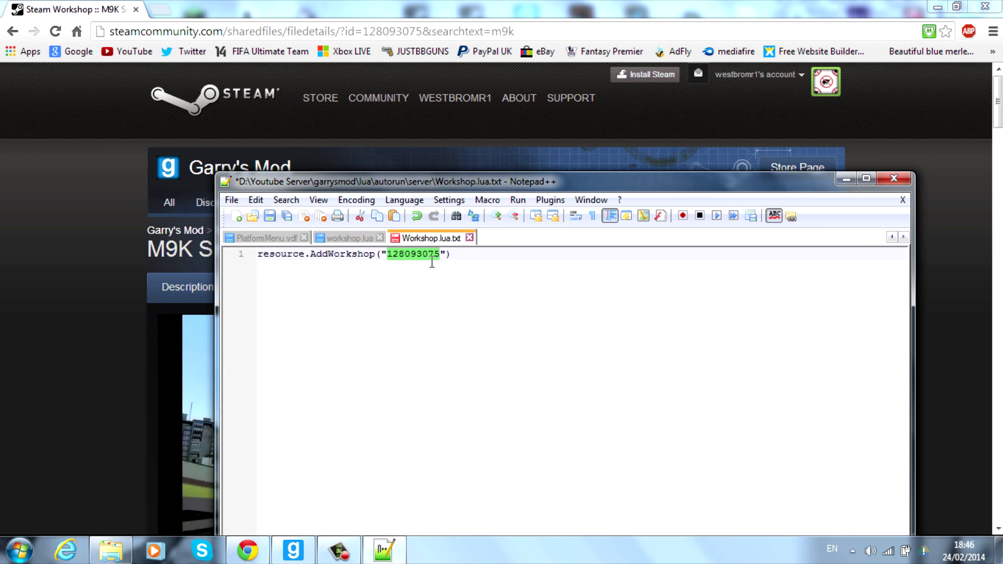
left_click(483, 253)
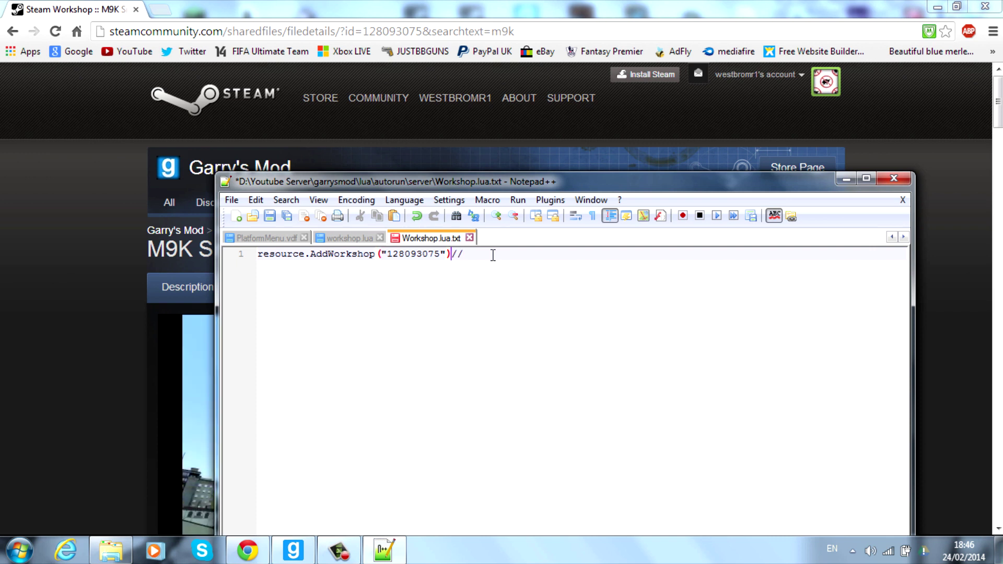
type("--//")
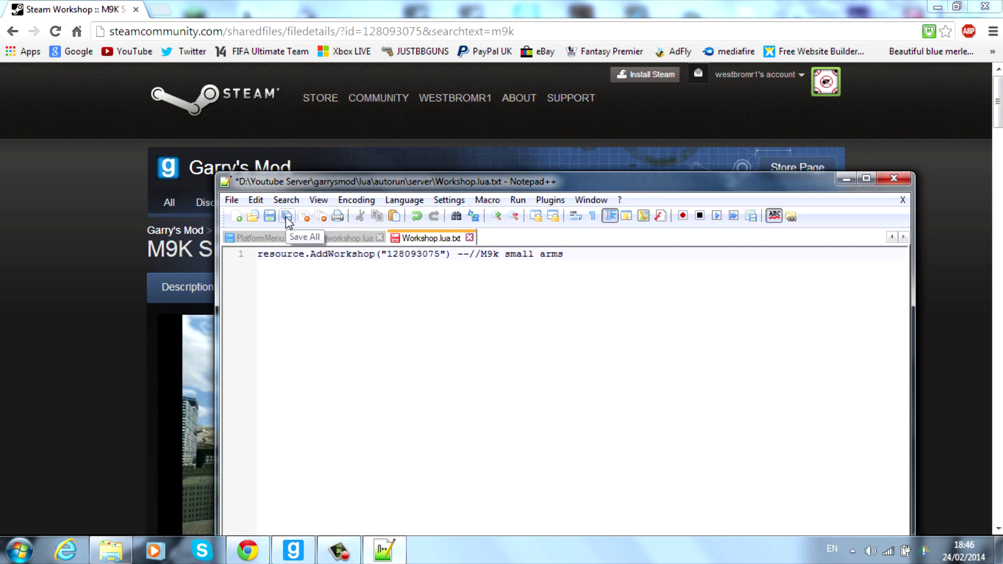
Save the script as Workshop.lua with file type Lua source File (*.lua)
left_click(232, 199)
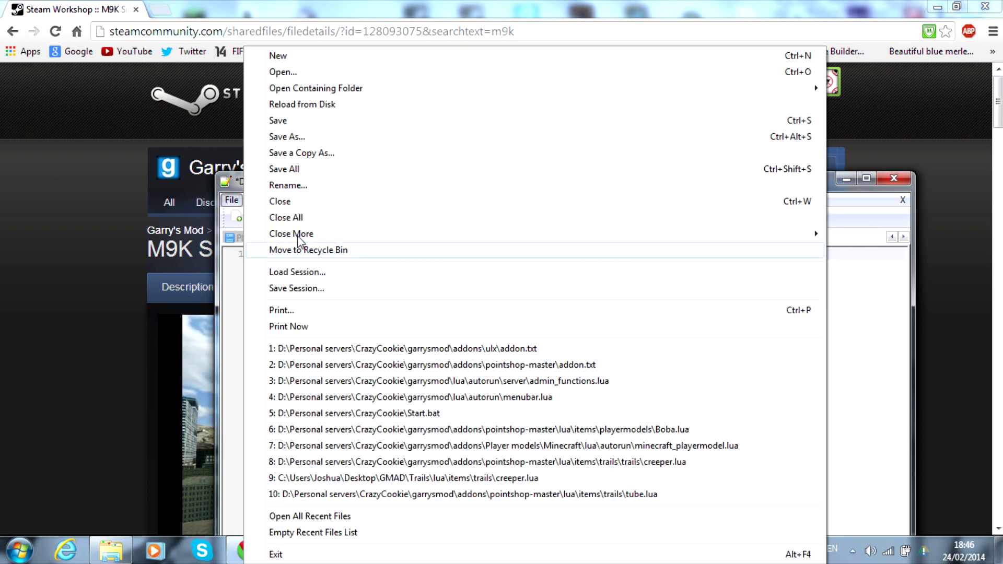
left_click(294, 137)
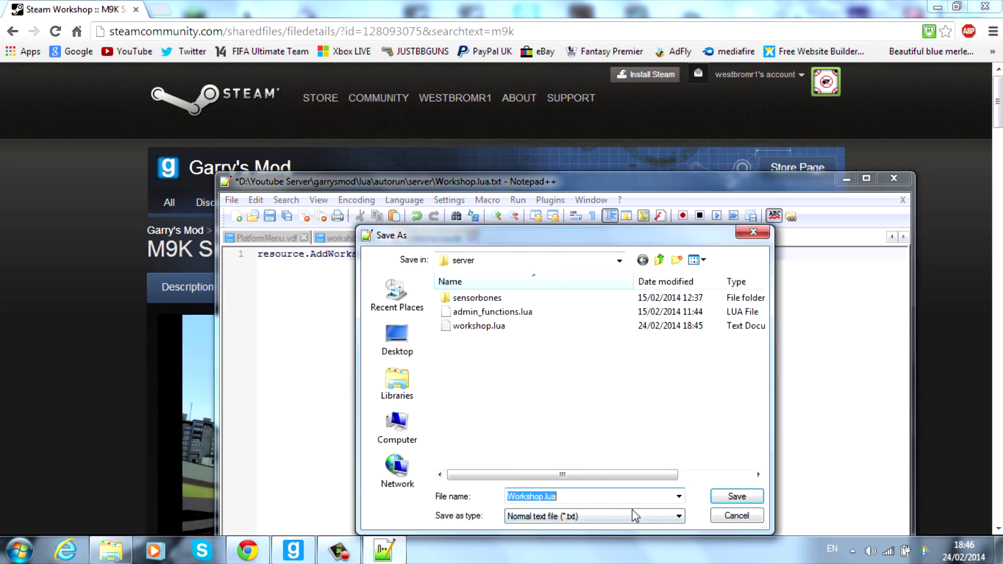
left_click(635, 516)
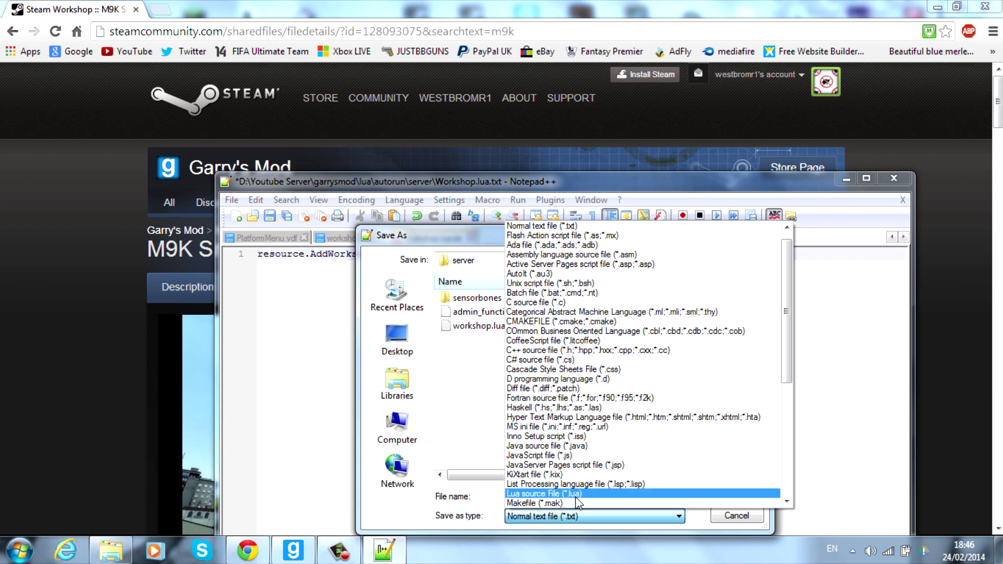
left_click(578, 494)
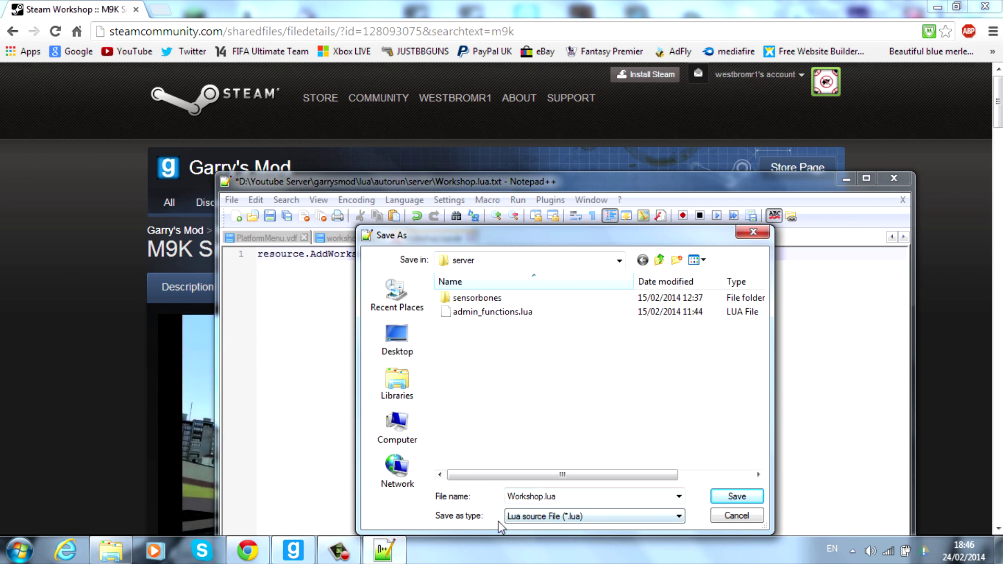
left_click(730, 501)
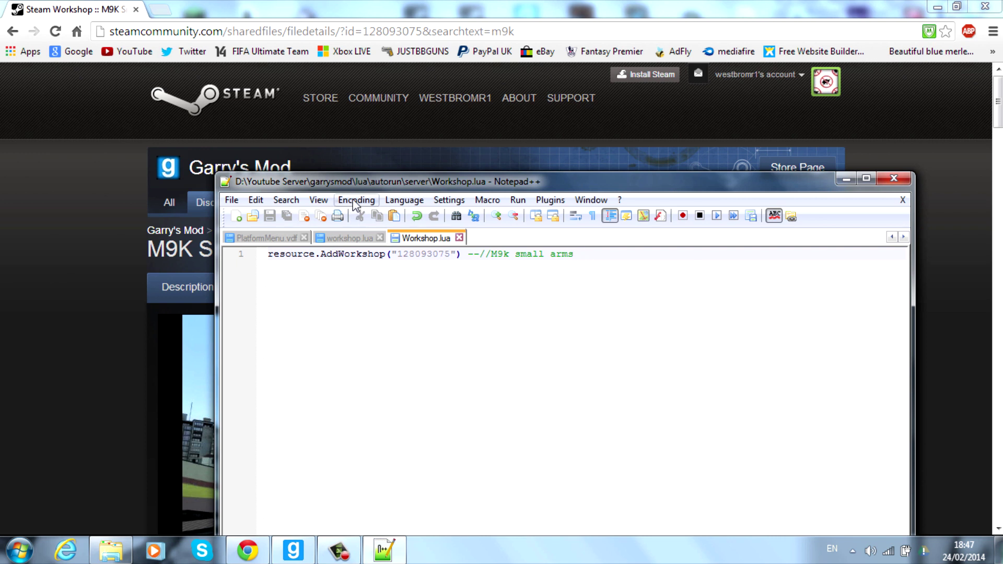
Run the Start batch file so srcds downloads and mounts the M9K Small Arms pack
left_click_drag(350, 180, 333, 106)
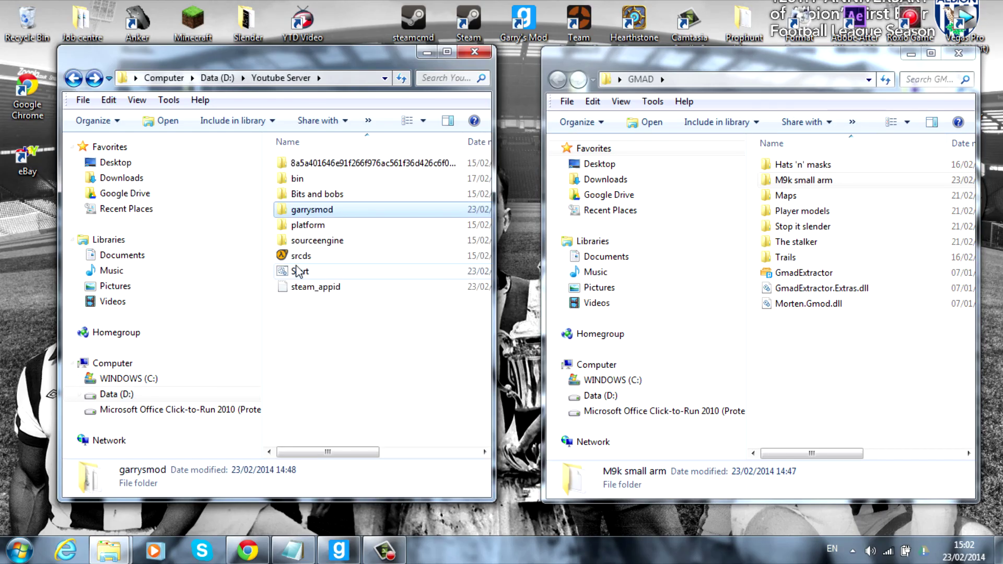
double_click(300, 272)
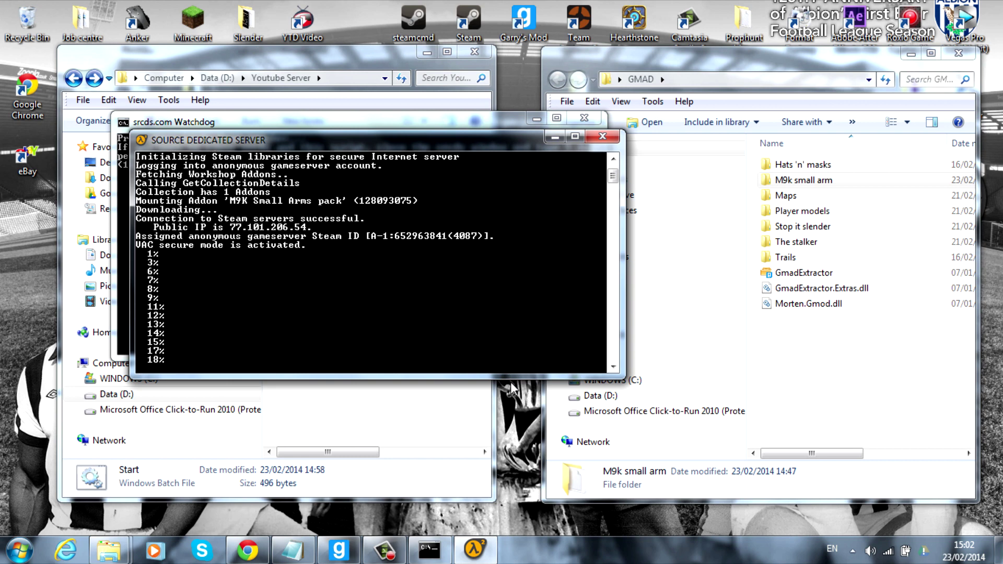
left_click(330, 558)
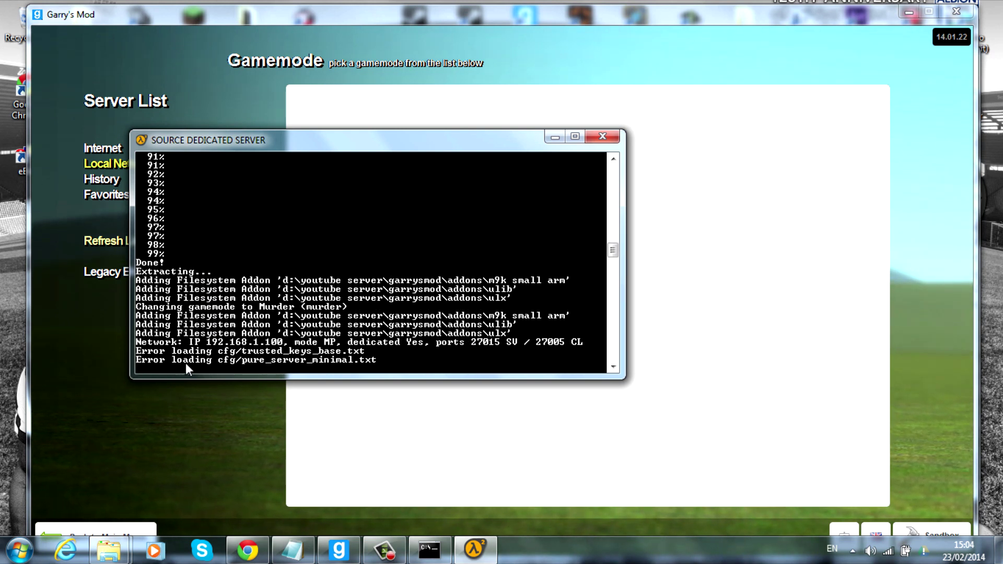
Join the local network server and dismiss the server info to spawn in
left_click(101, 244)
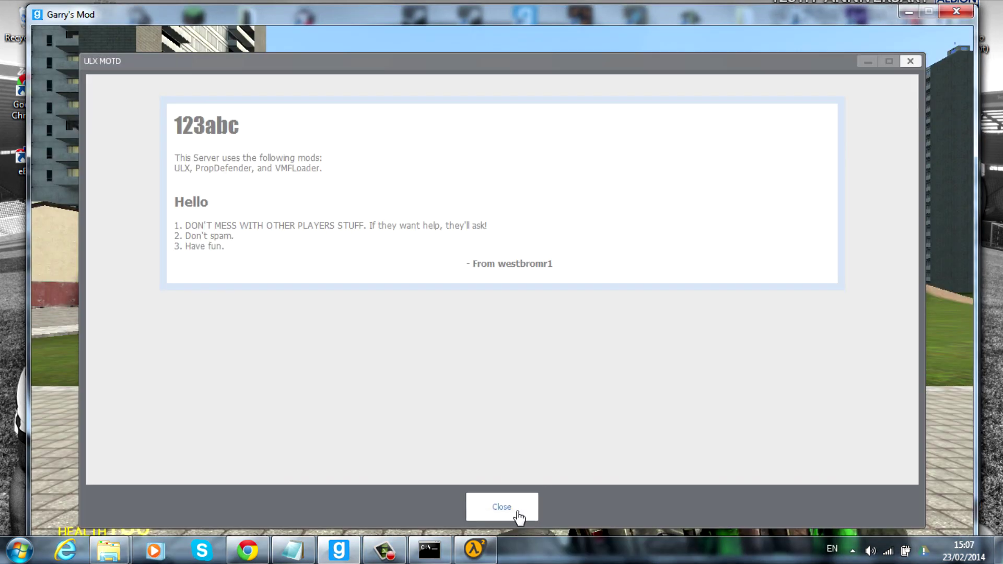
left_click(503, 508)
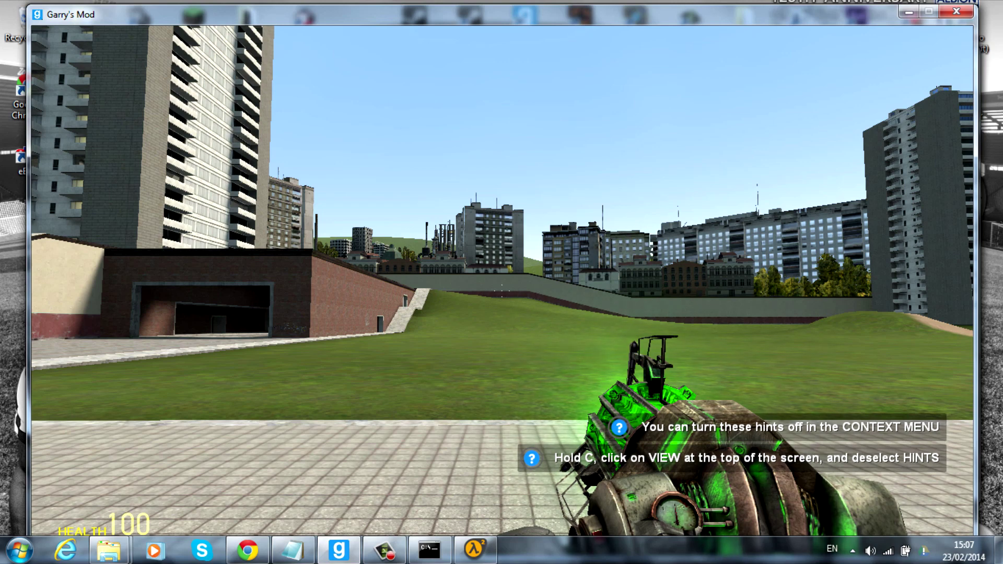
Browse the M9K Pistols and Submachine Guns weapon lists and equip the Tommy Gun
key("q")
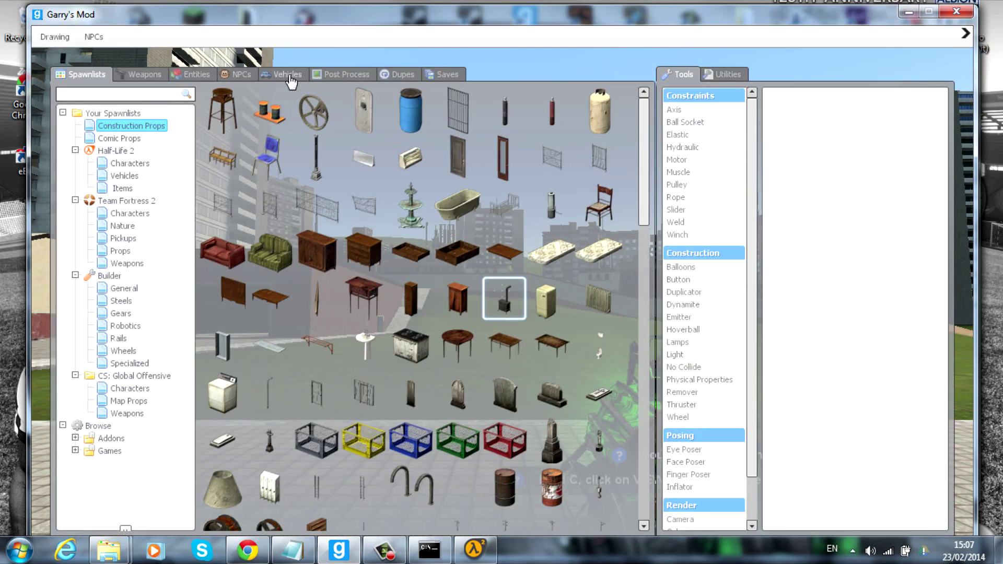
left_click(145, 74)
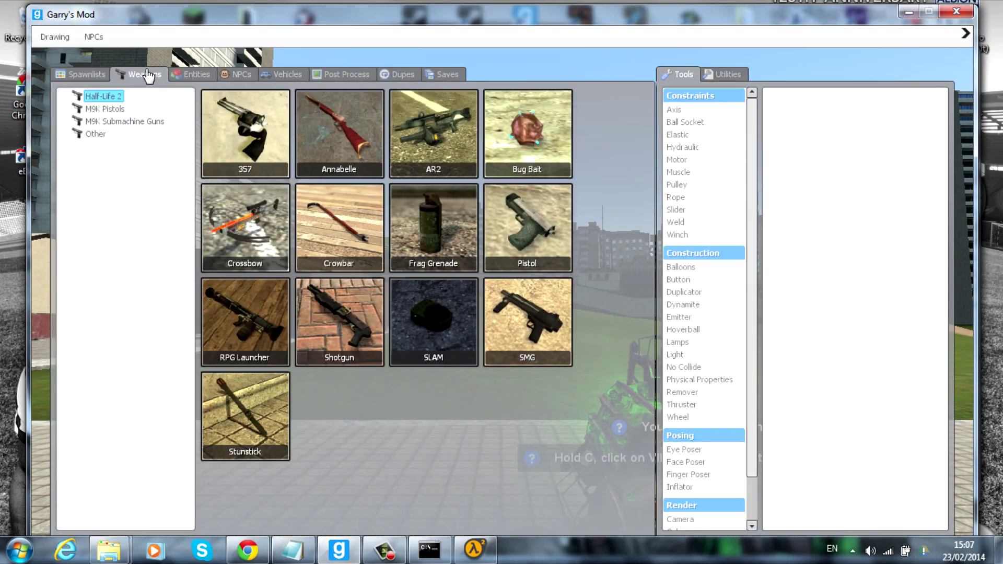
left_click(113, 110)
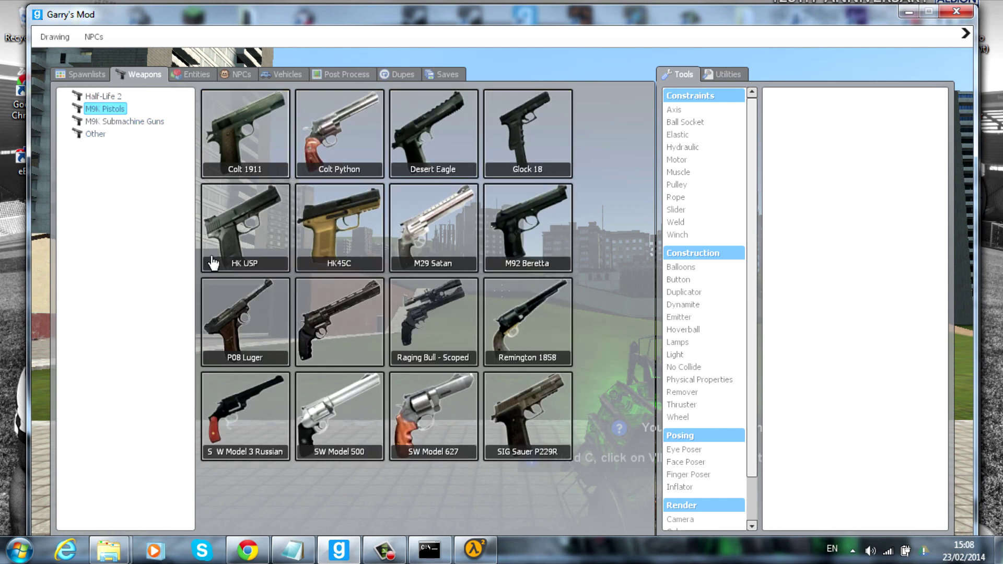
left_click(161, 123)
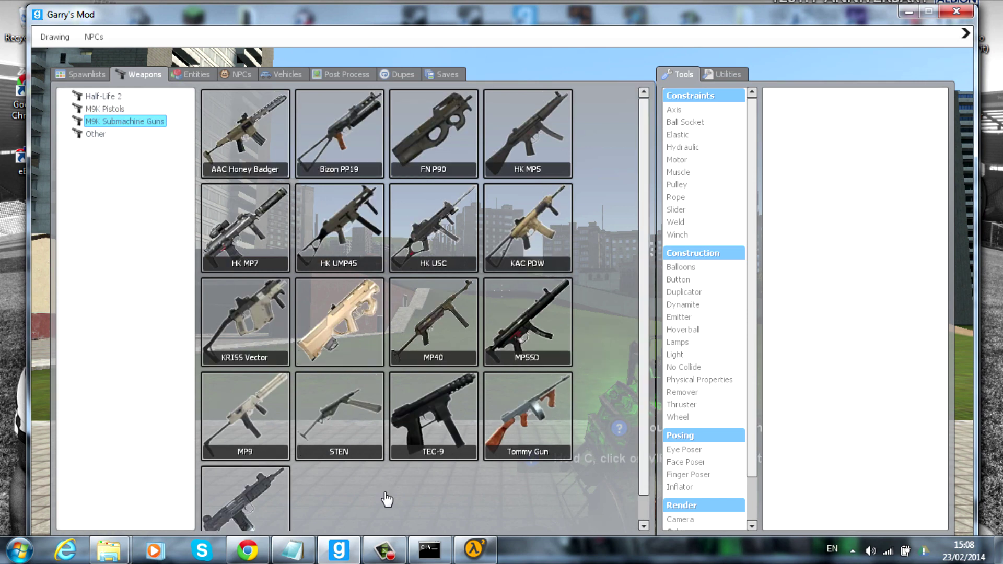
left_click(523, 418)
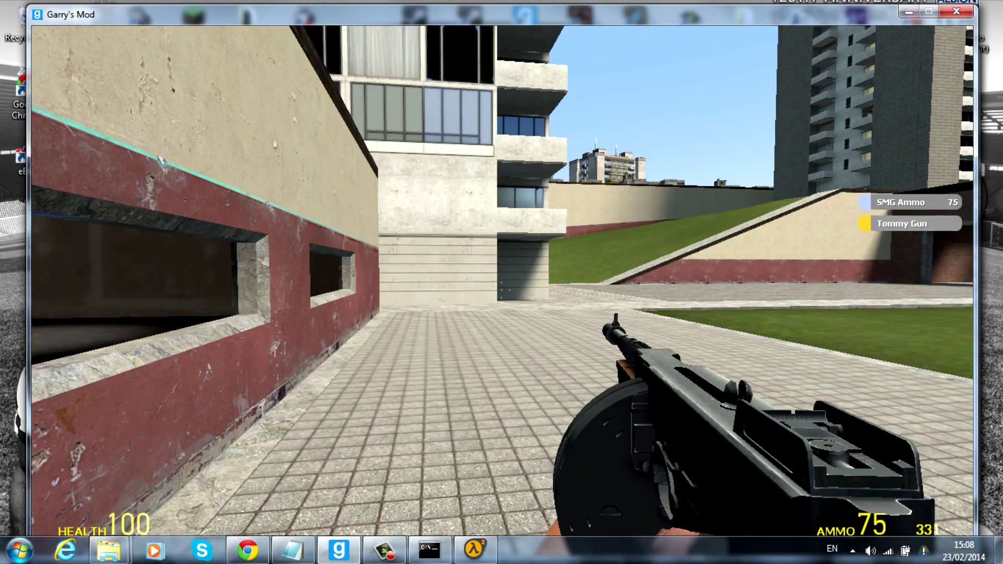
Test-fire the M9K Tommy Gun with a couple of shots
mouse_move(501, 282)
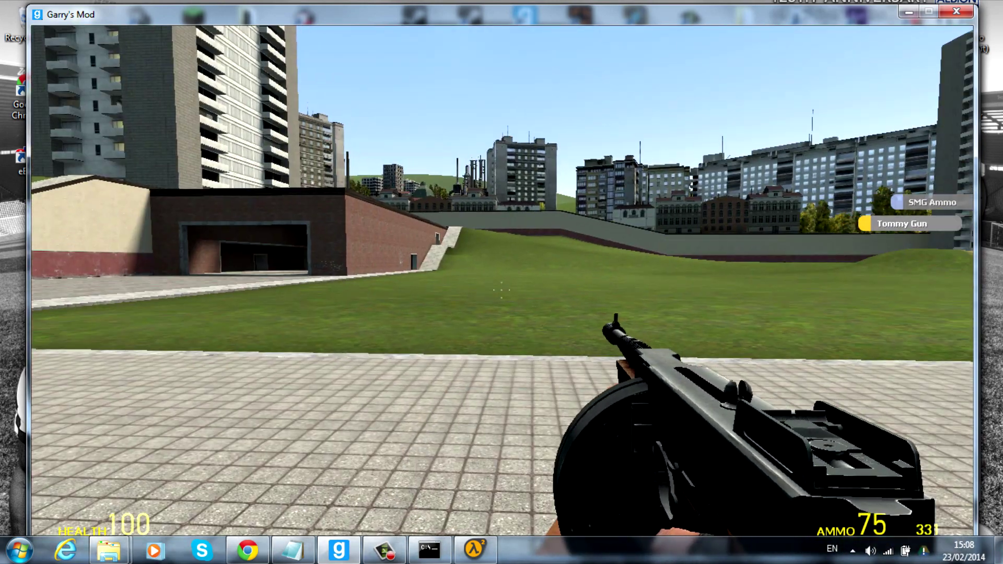
left_click(502, 289)
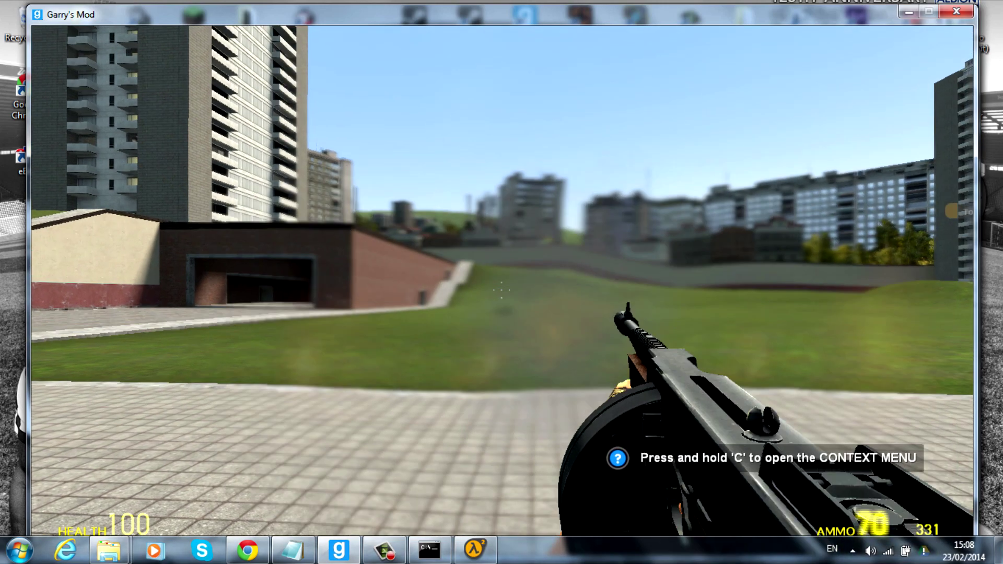
left_click(502, 289)
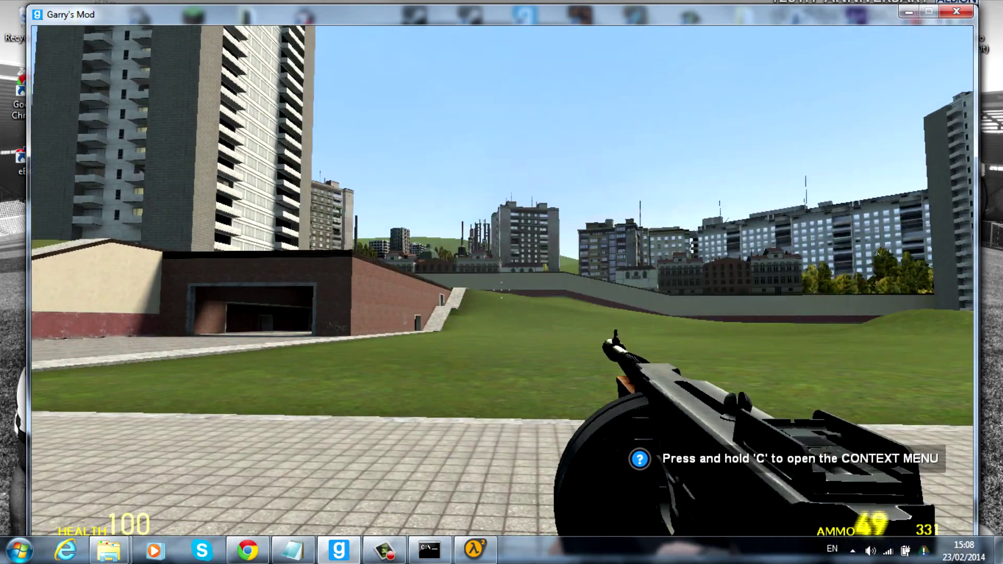
Walk toward the brick hangar and bring back the spawn menu's M9K Submachine Guns list
mouse_move(502, 282)
key("w")
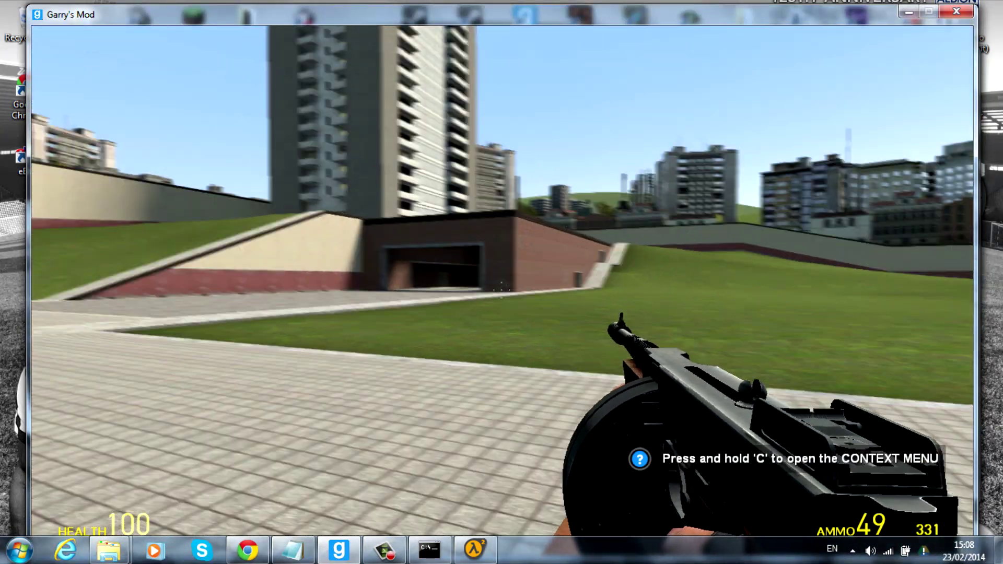
key("q")
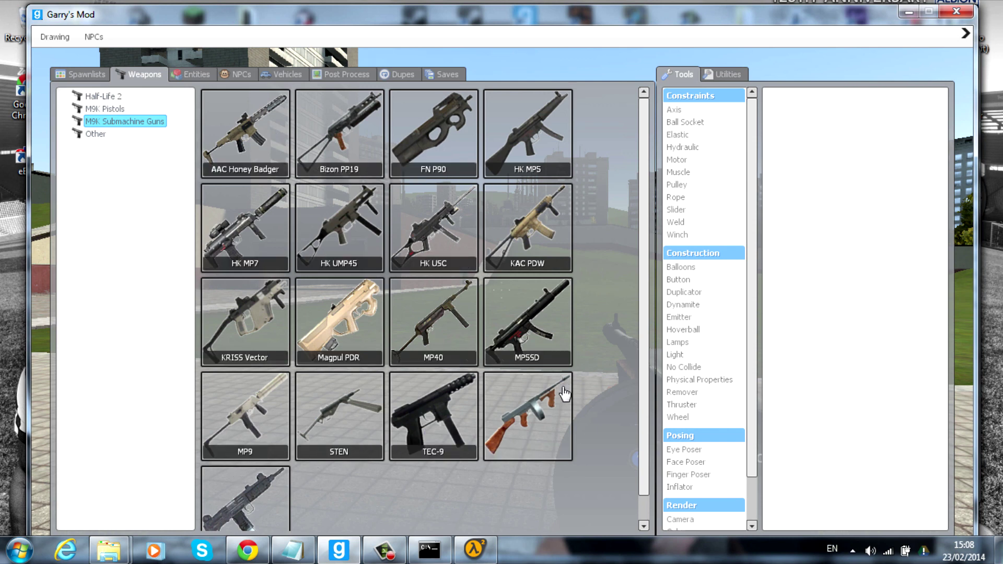
Equip the P08 Luger from the M9K Pistols list and walk toward the brick building
left_click(102, 108)
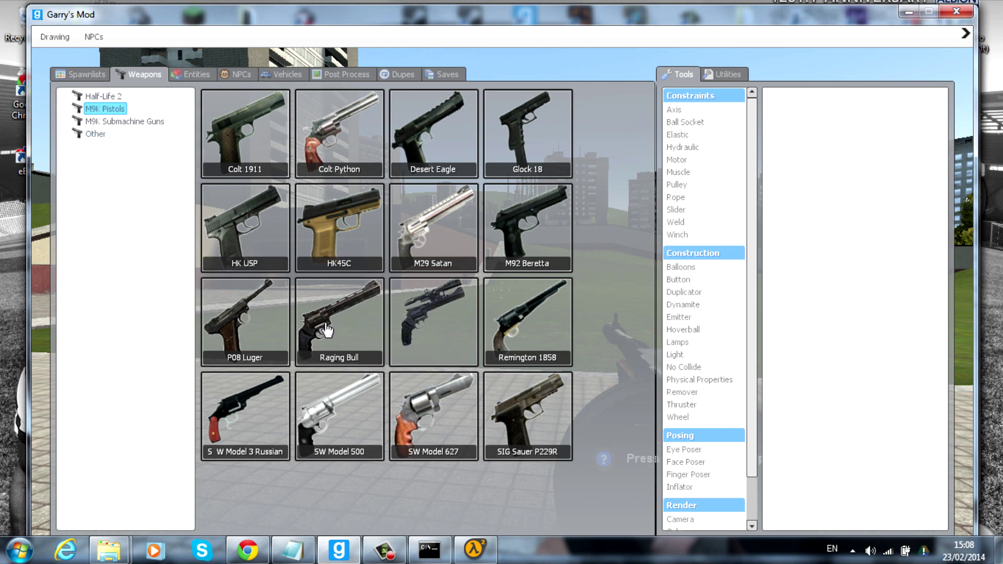
left_click(271, 323)
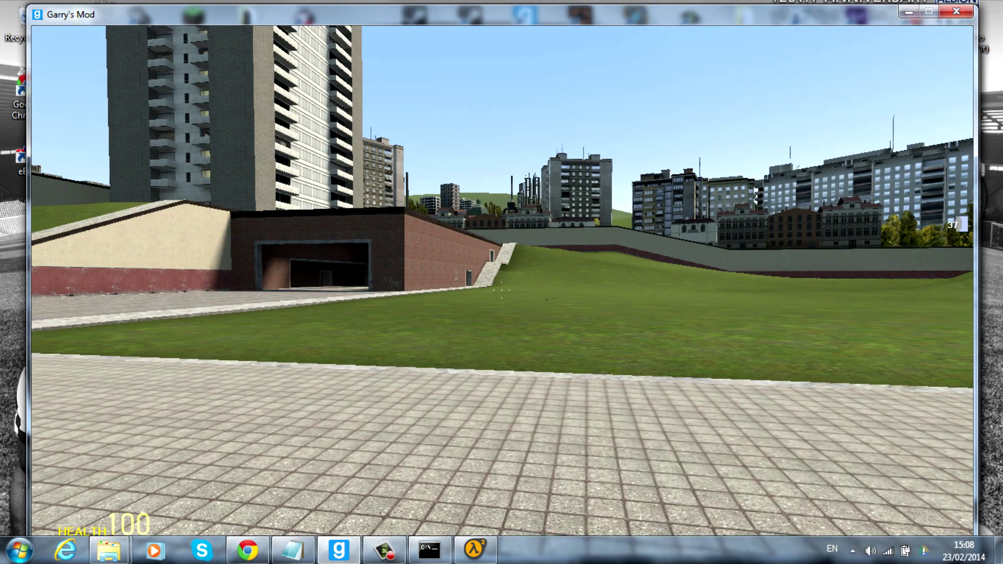
key("w")
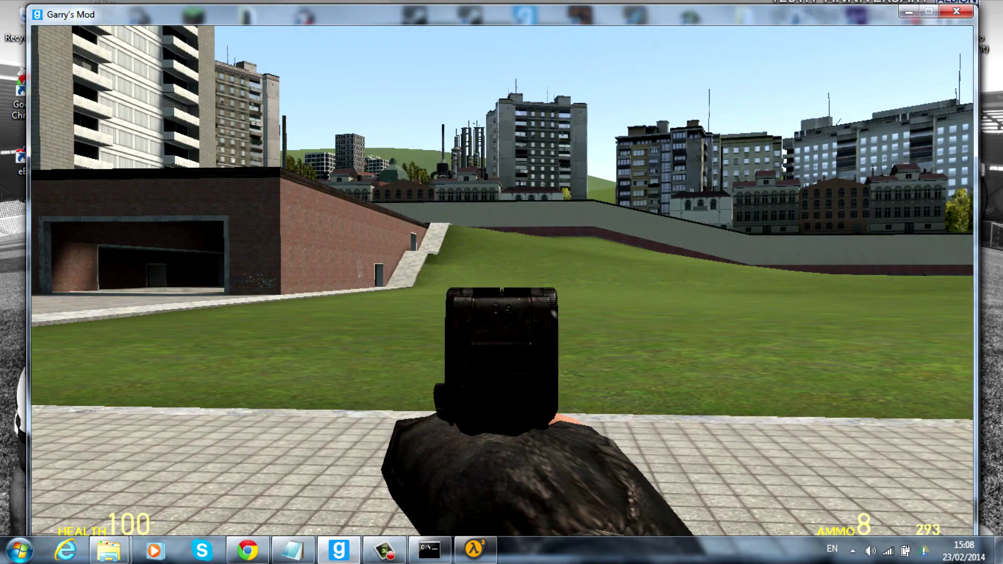
Fire the P08 Luger repeatedly until its magazine reaches 0
left_click(501, 282)
left_click(501, 282)
left_click(501, 282)
left_click(501, 282)
left_click(502, 282)
left_click(502, 282)
right_click(502, 282)
left_click(502, 282)
left_click(502, 282)
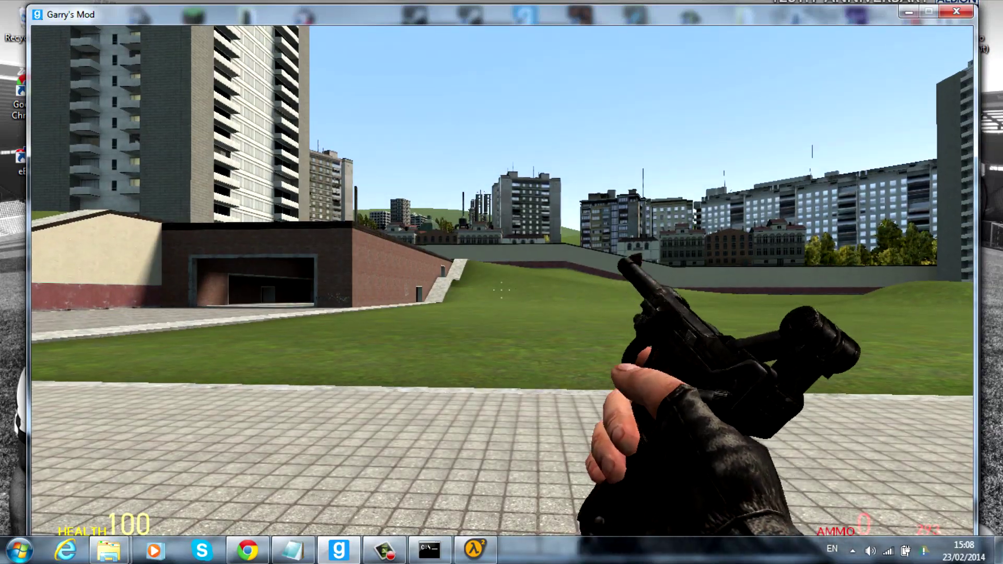